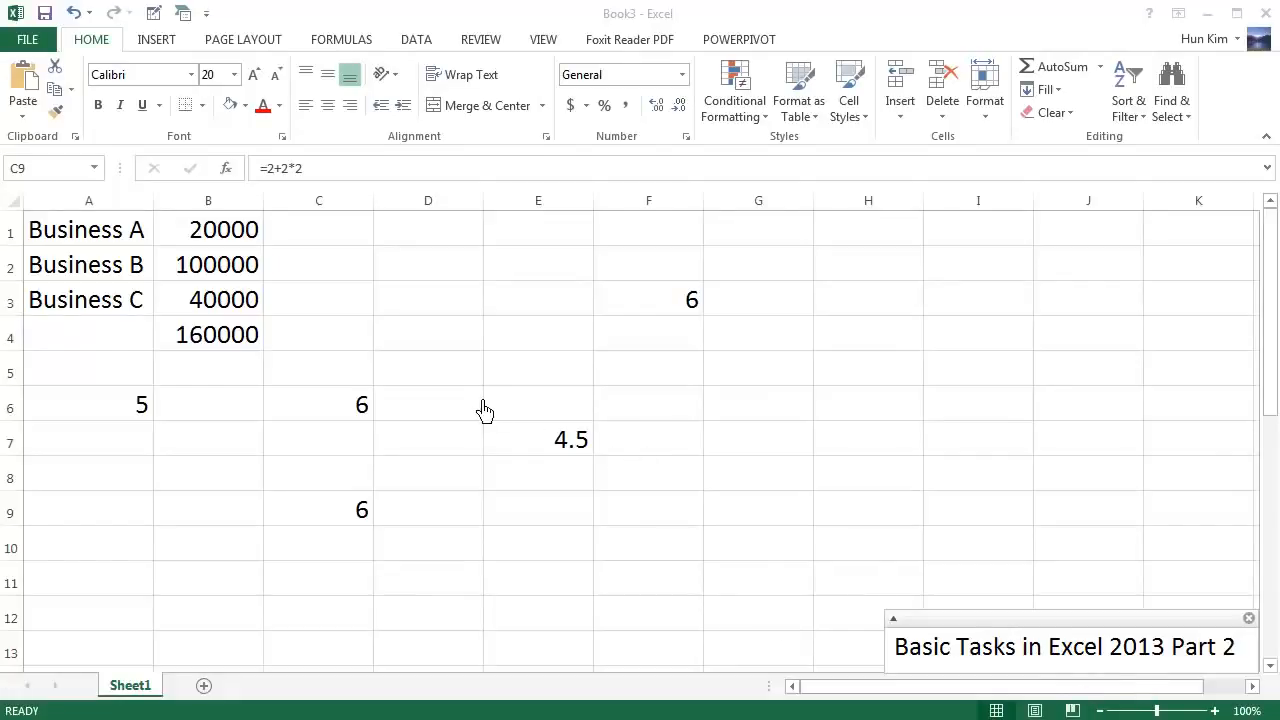
Clear the contents of the ranges C1:F11 and A6:B8.
drag(337, 238, 688, 578)
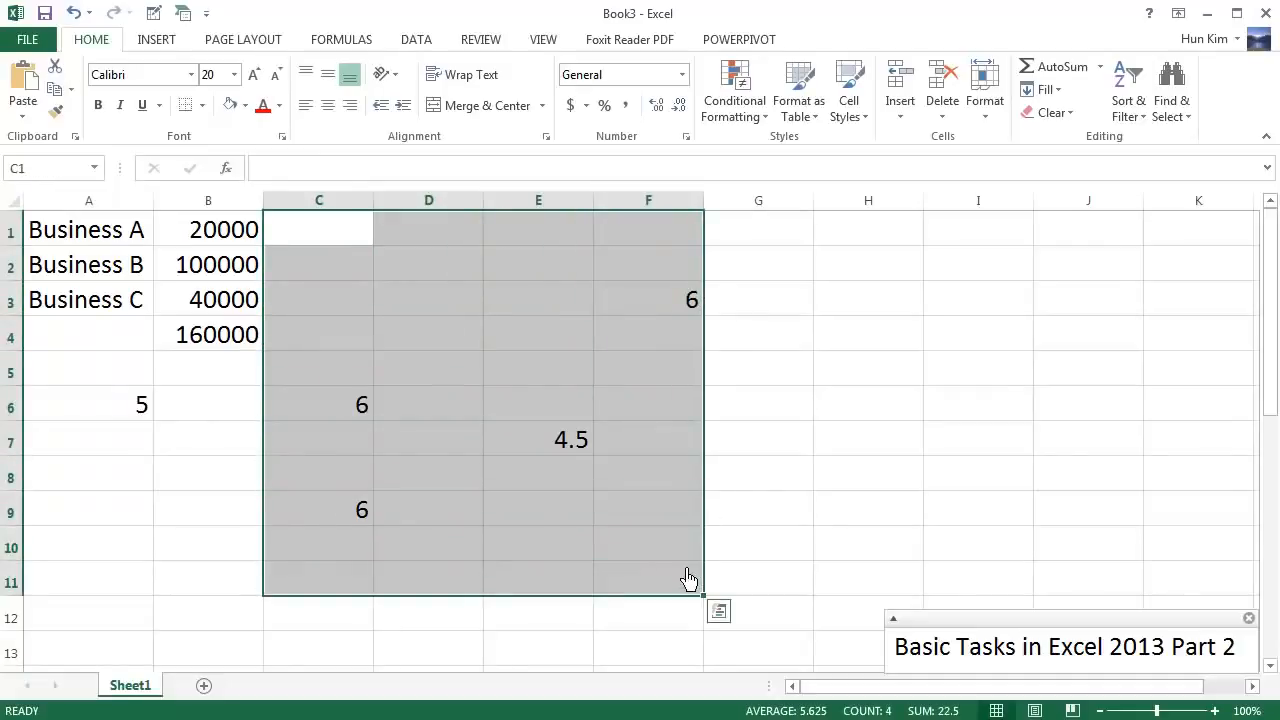
key(Delete)
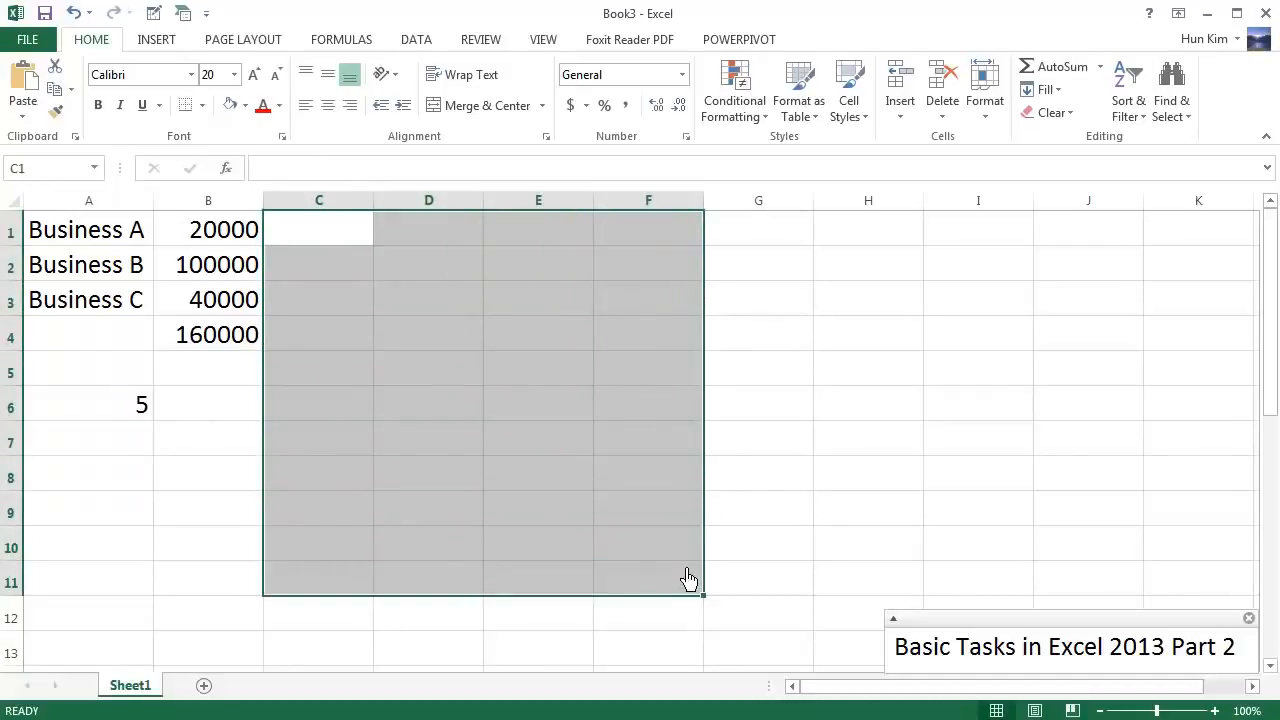
click(137, 418)
drag(139, 428, 206, 497)
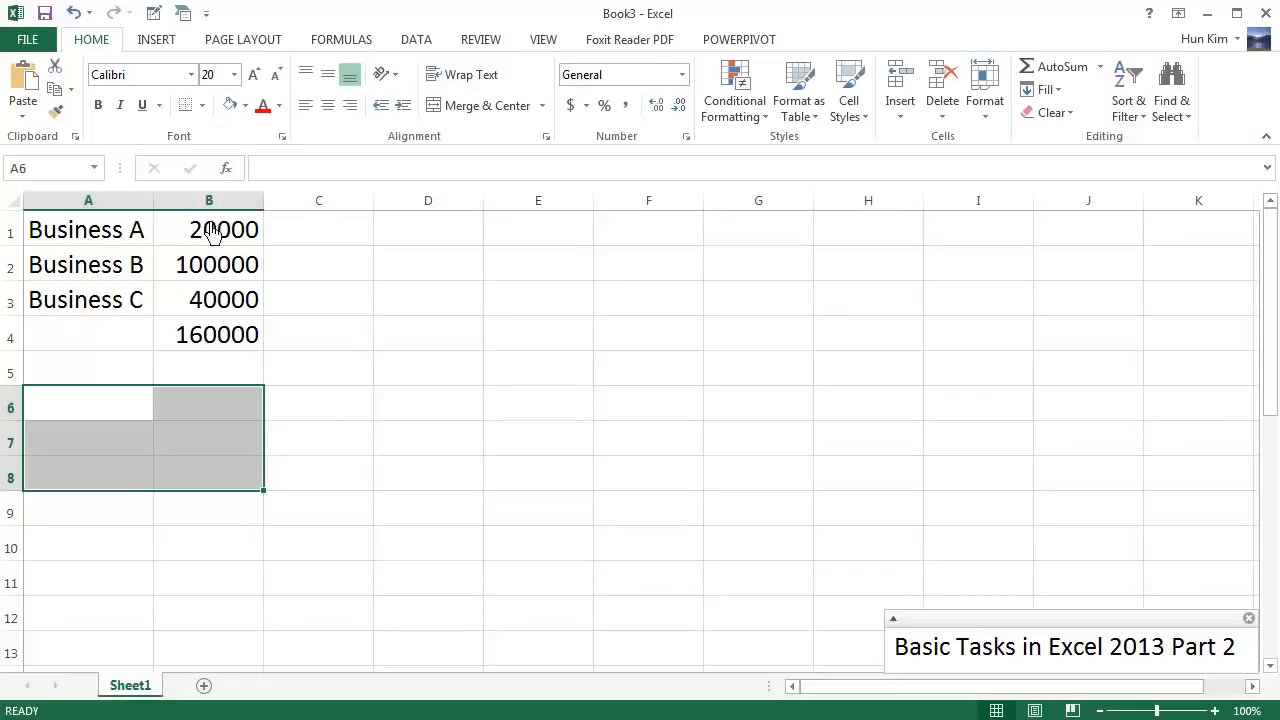
click(226, 351)
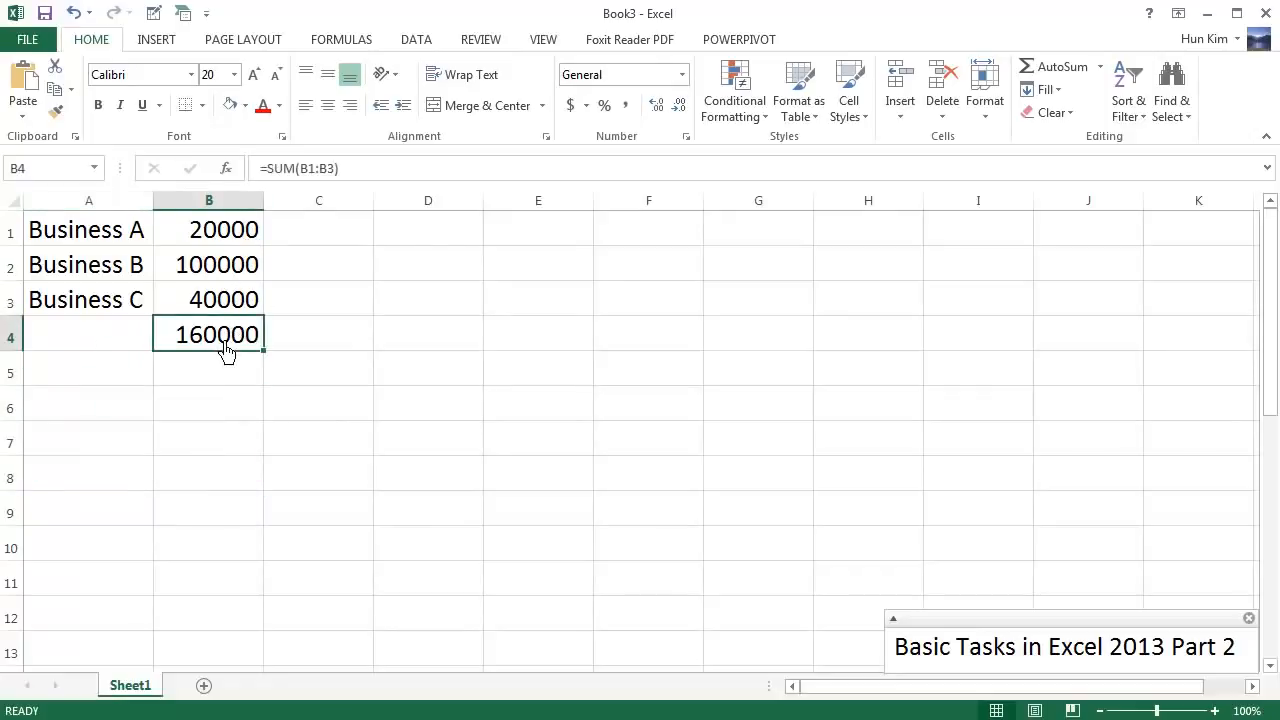
key(Delete)
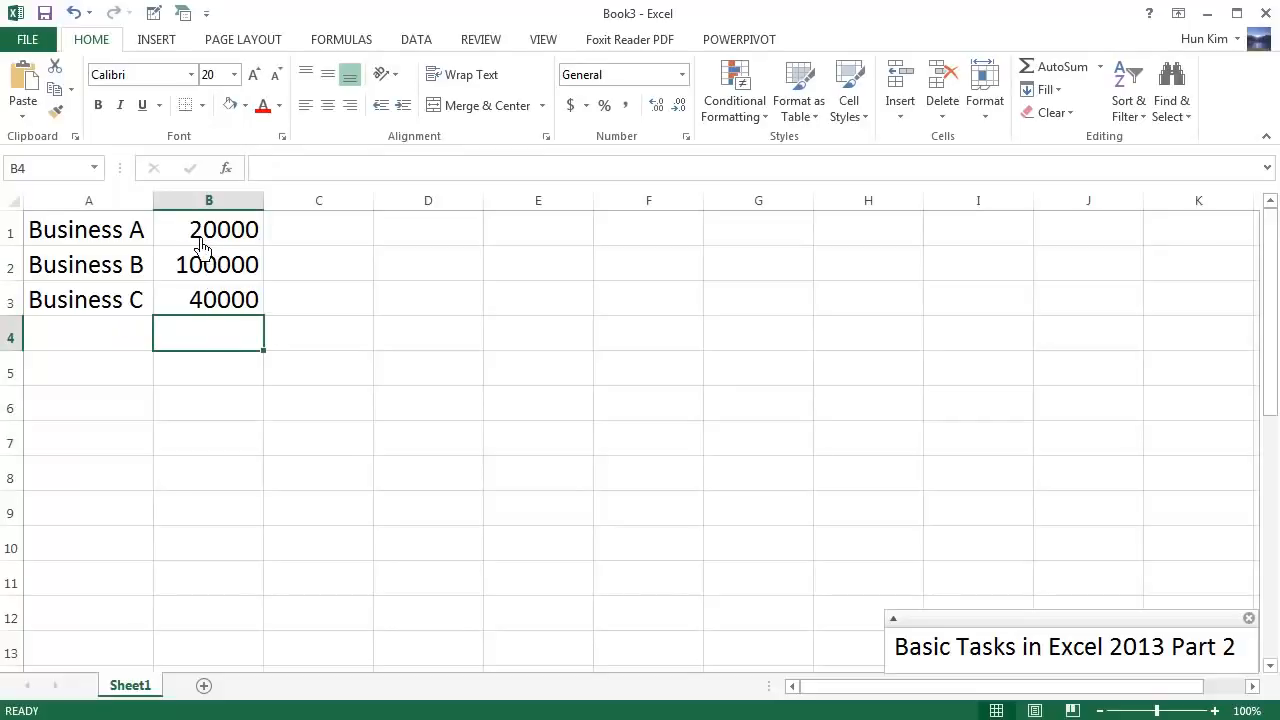
key(ctrl+z)
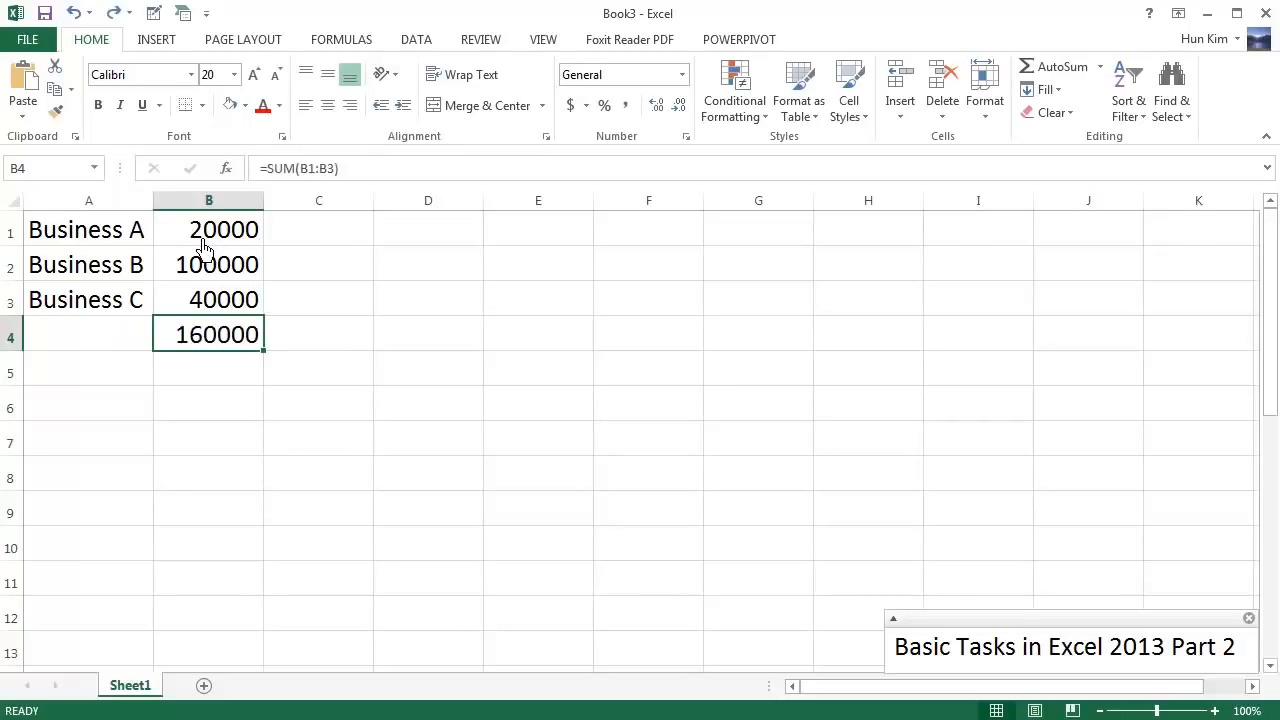
Apply the Currency number format to the amounts in B1:B4.
drag(190, 243, 222, 342)
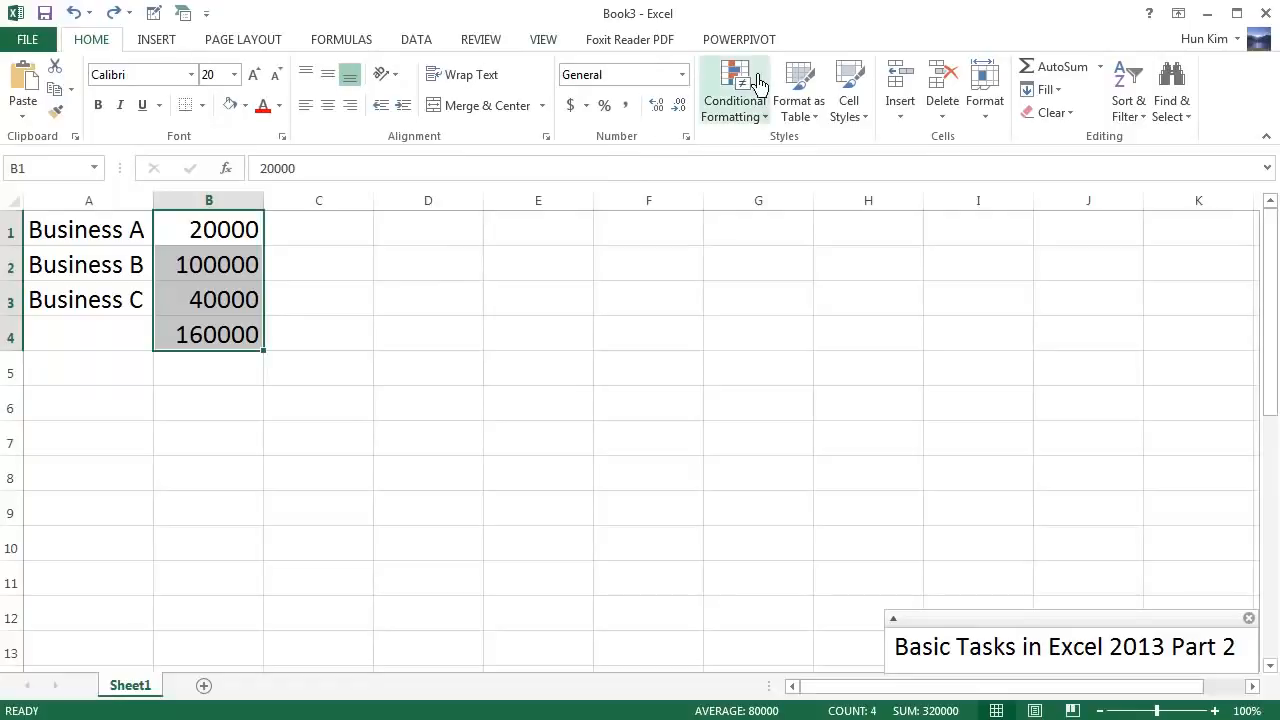
click(684, 76)
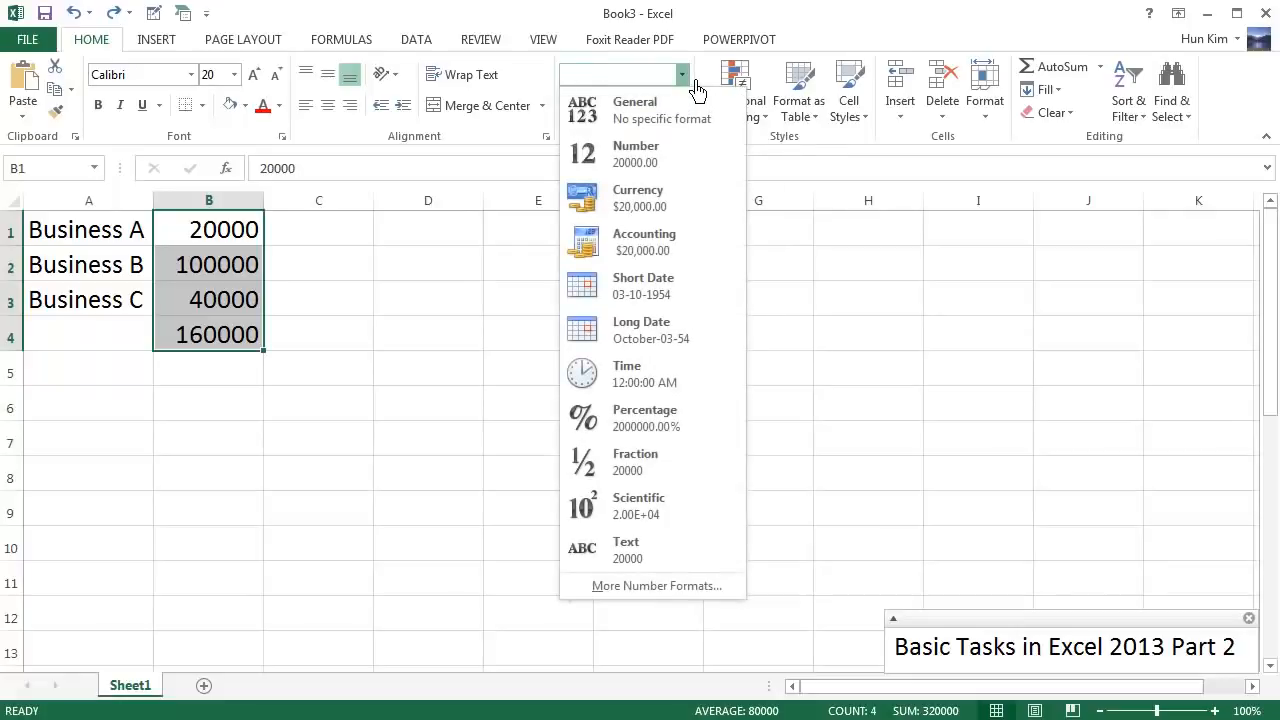
click(652, 205)
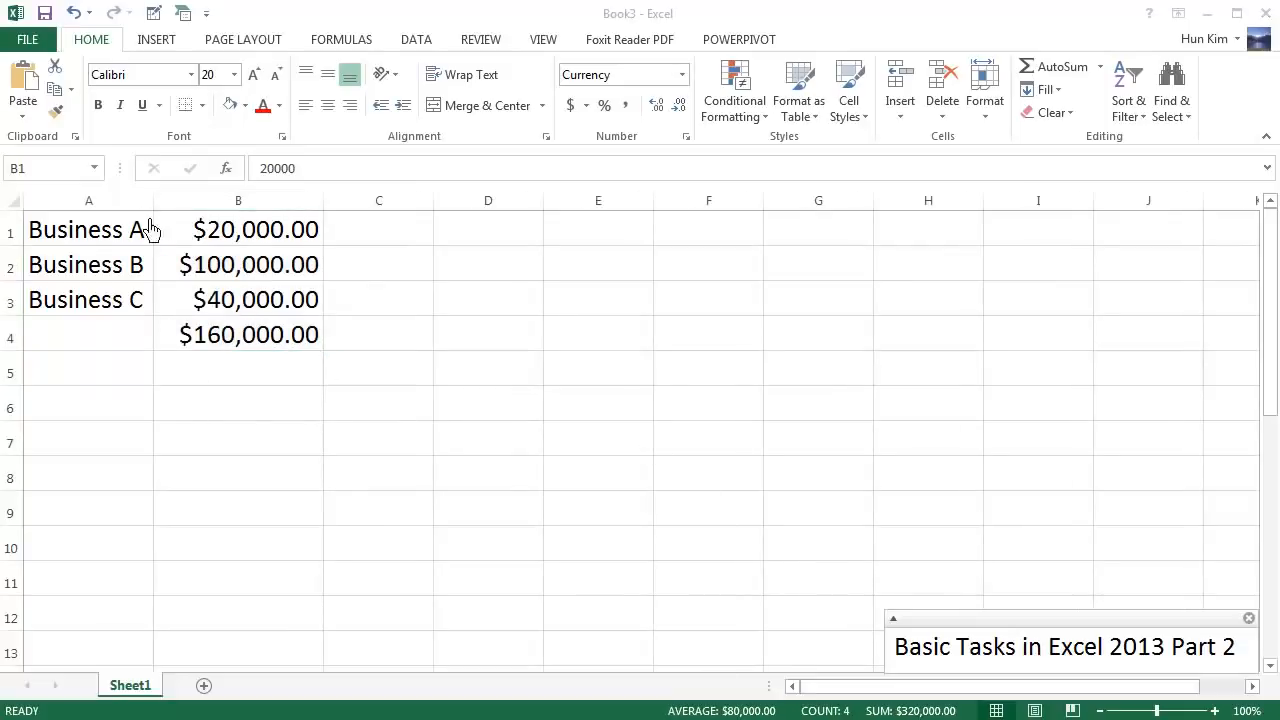
Apply the Accounting number format to the amounts in B1:B4.
click(198, 245)
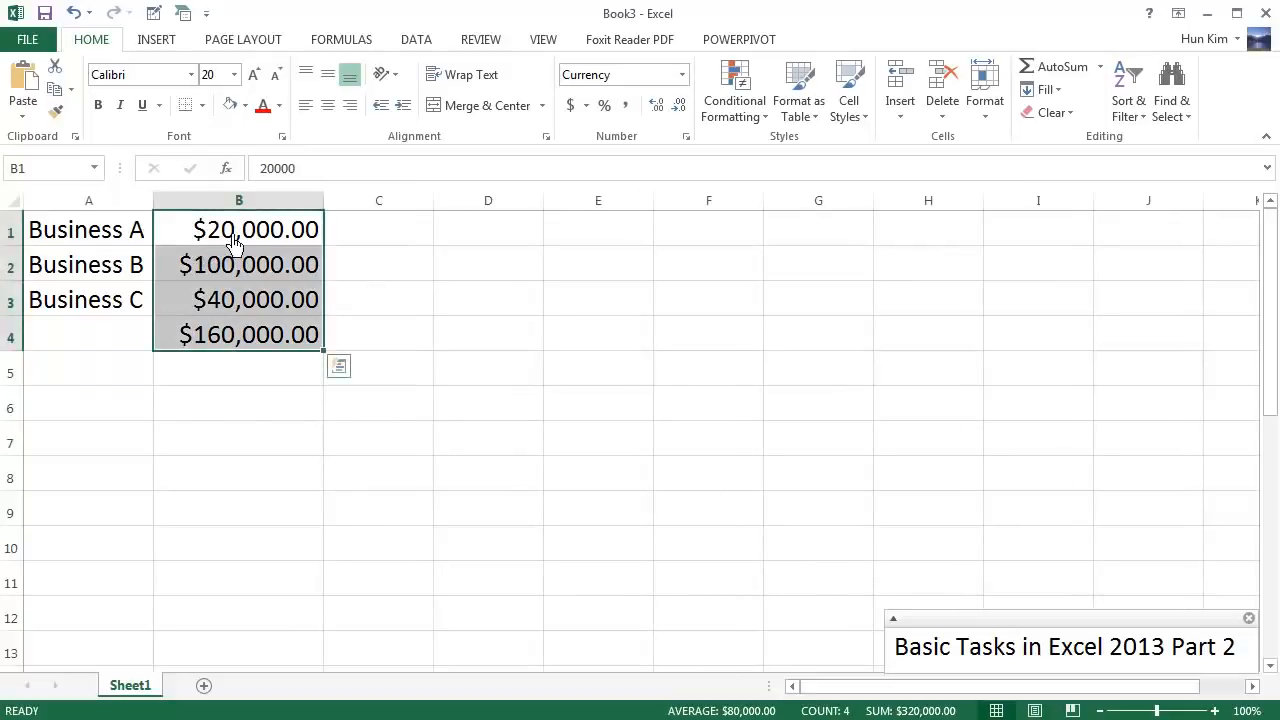
click(682, 75)
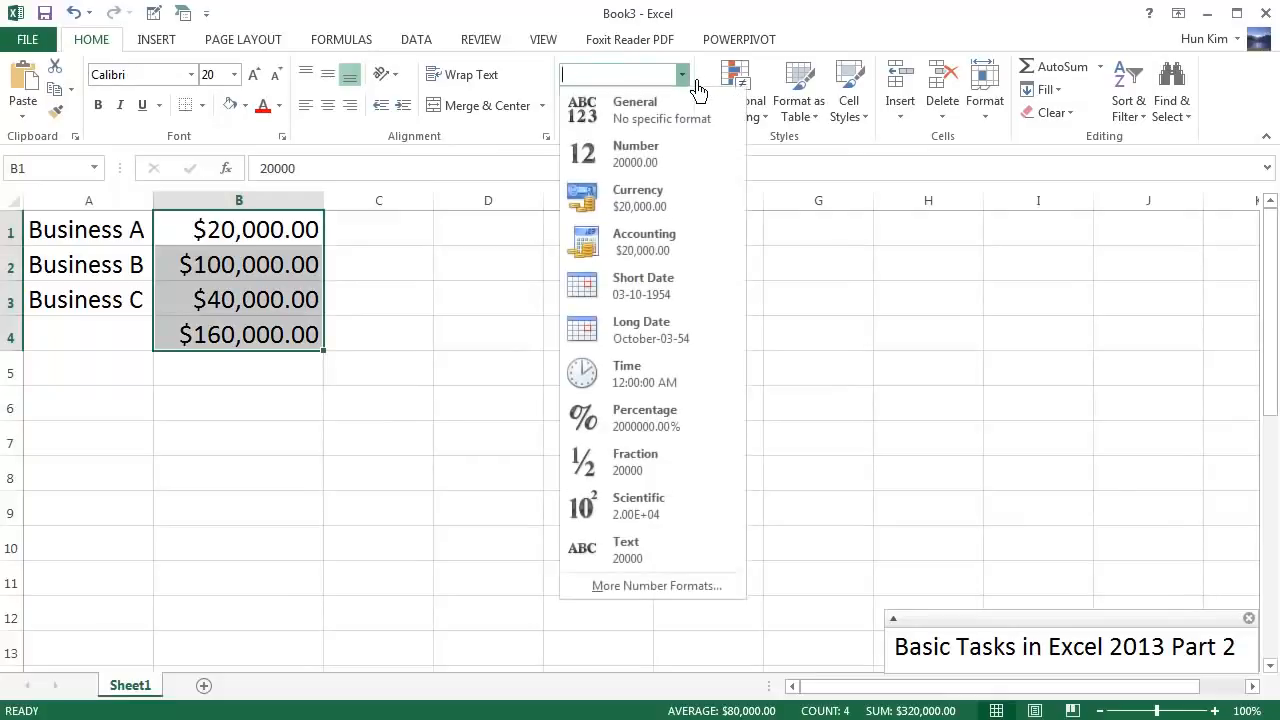
click(665, 245)
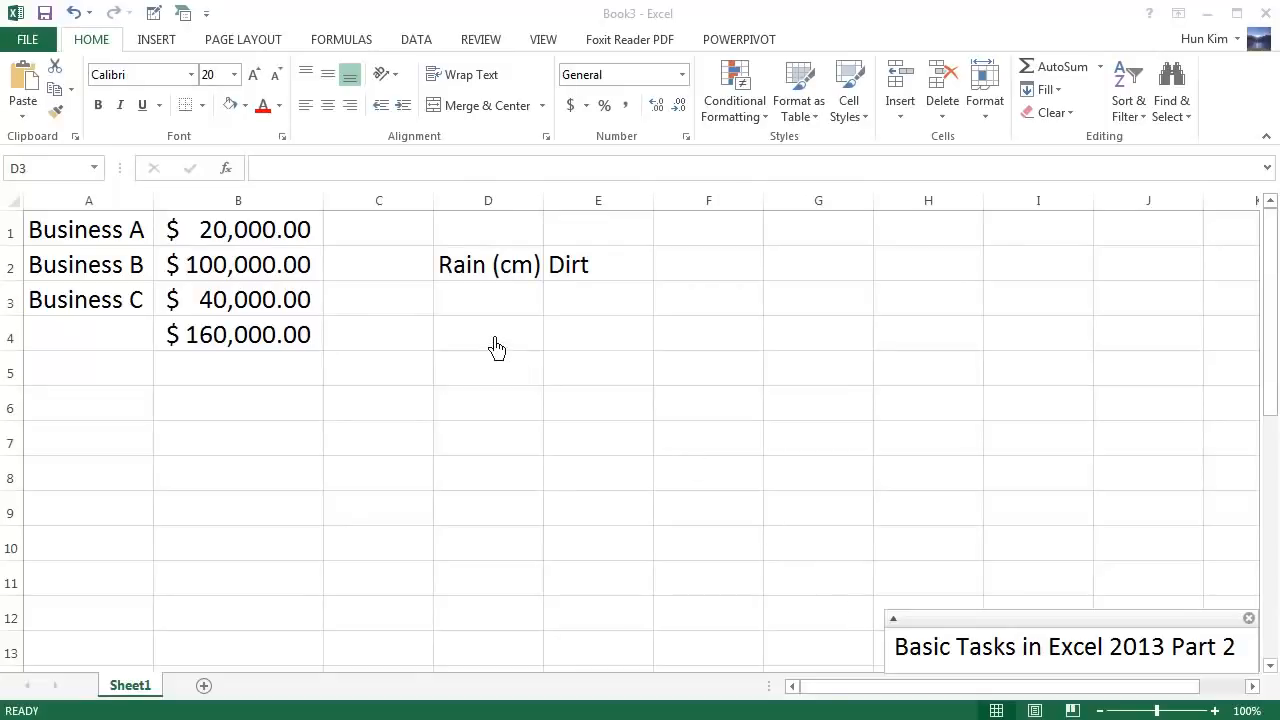
Enter 4, 6 and 8 in cells D3 to D5 under the Rain (cm) heading.
click(474, 275)
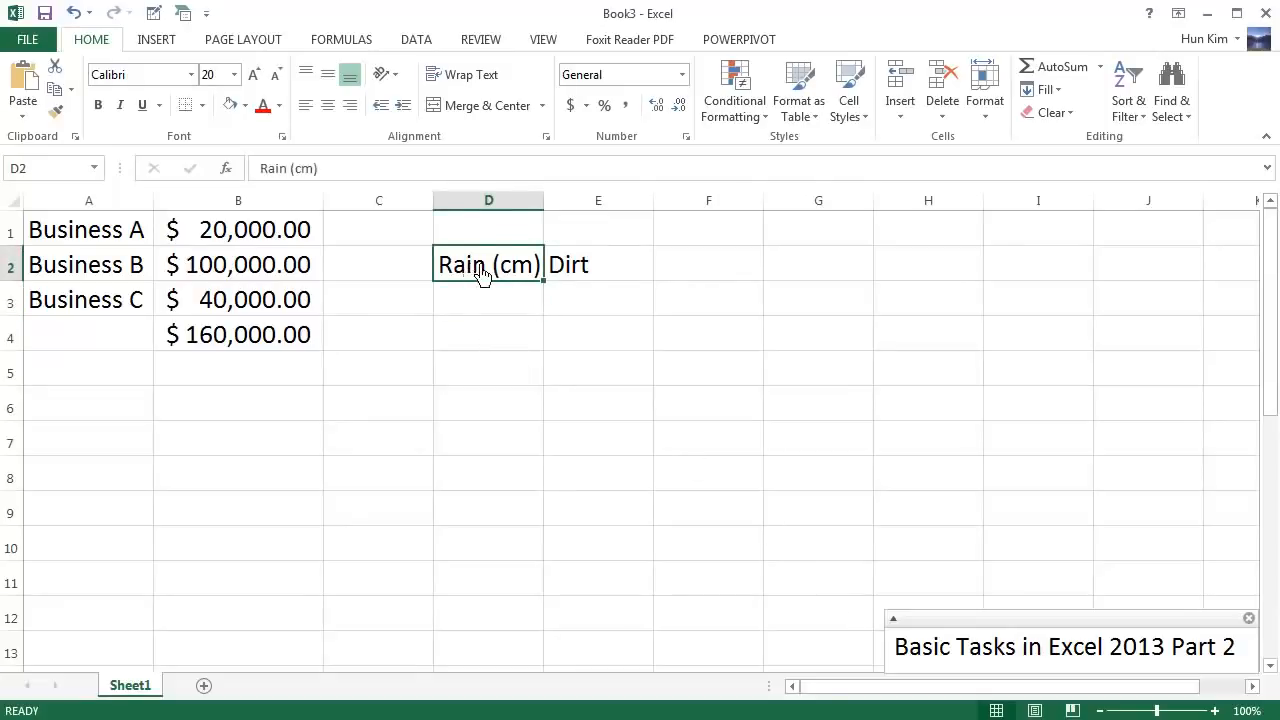
click(582, 281)
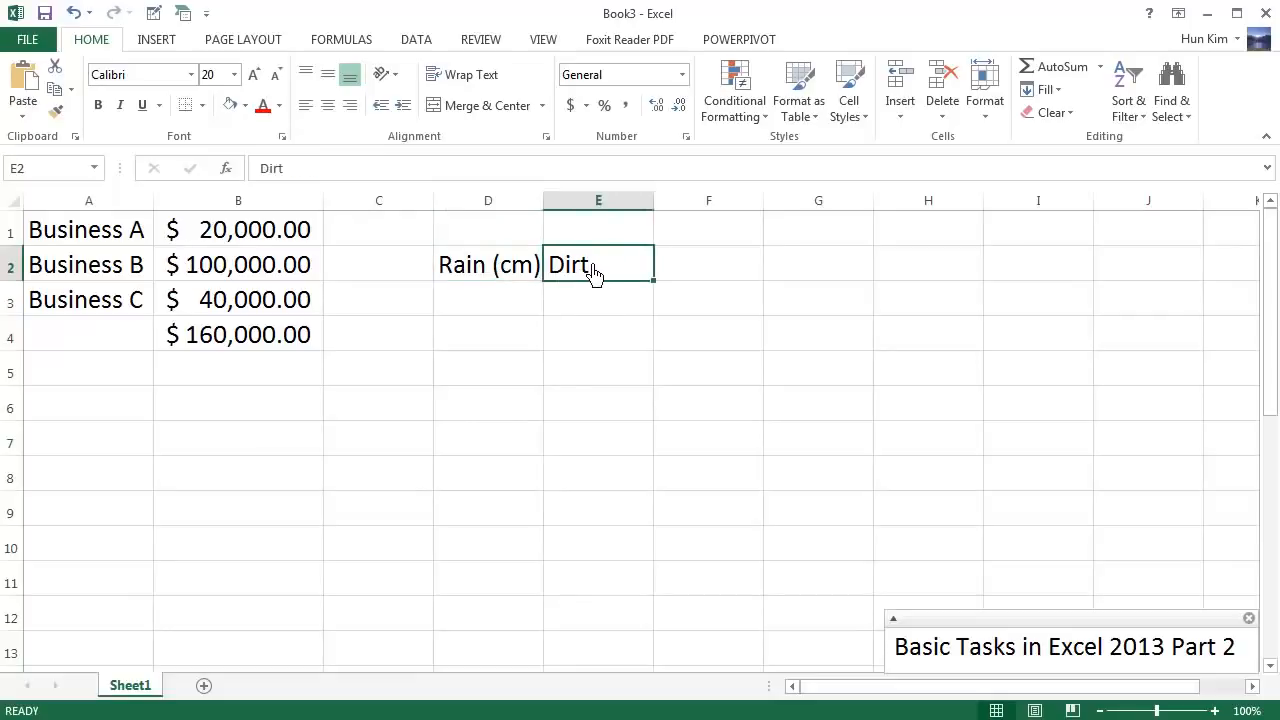
click(482, 312)
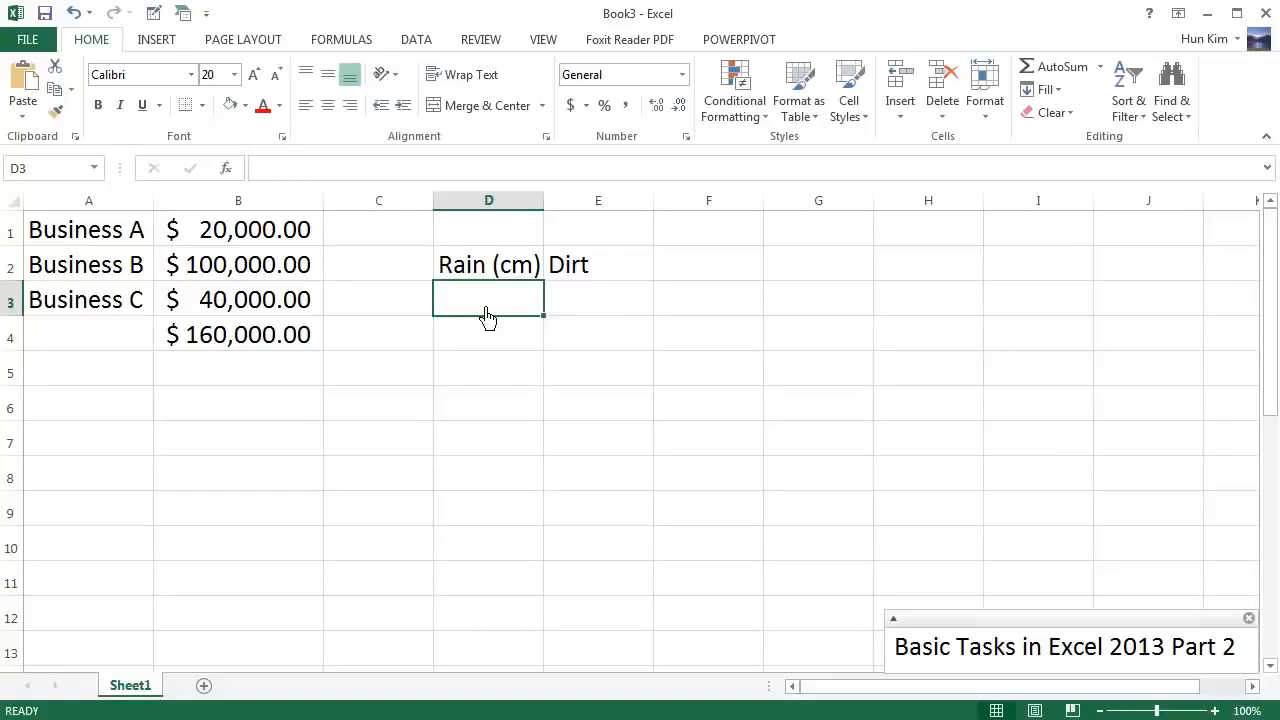
text(4)
key(Return)
text(6)
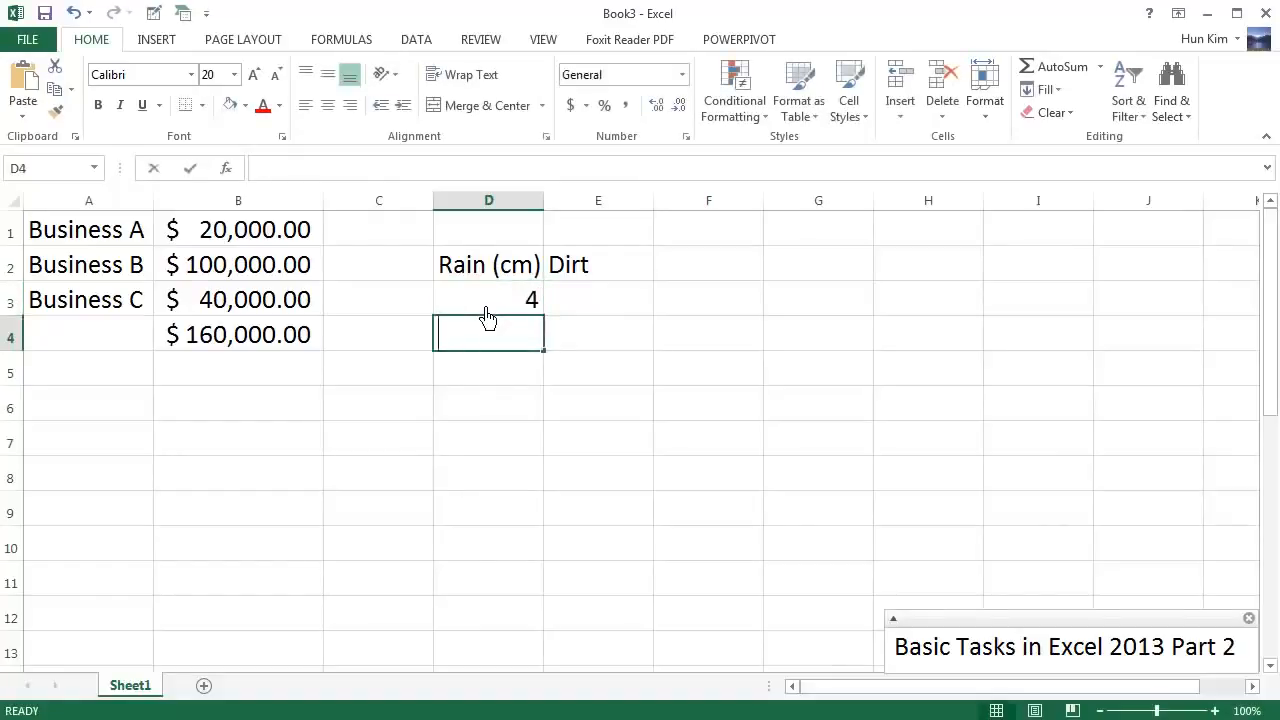
key(Return)
text(8)
key(Return)
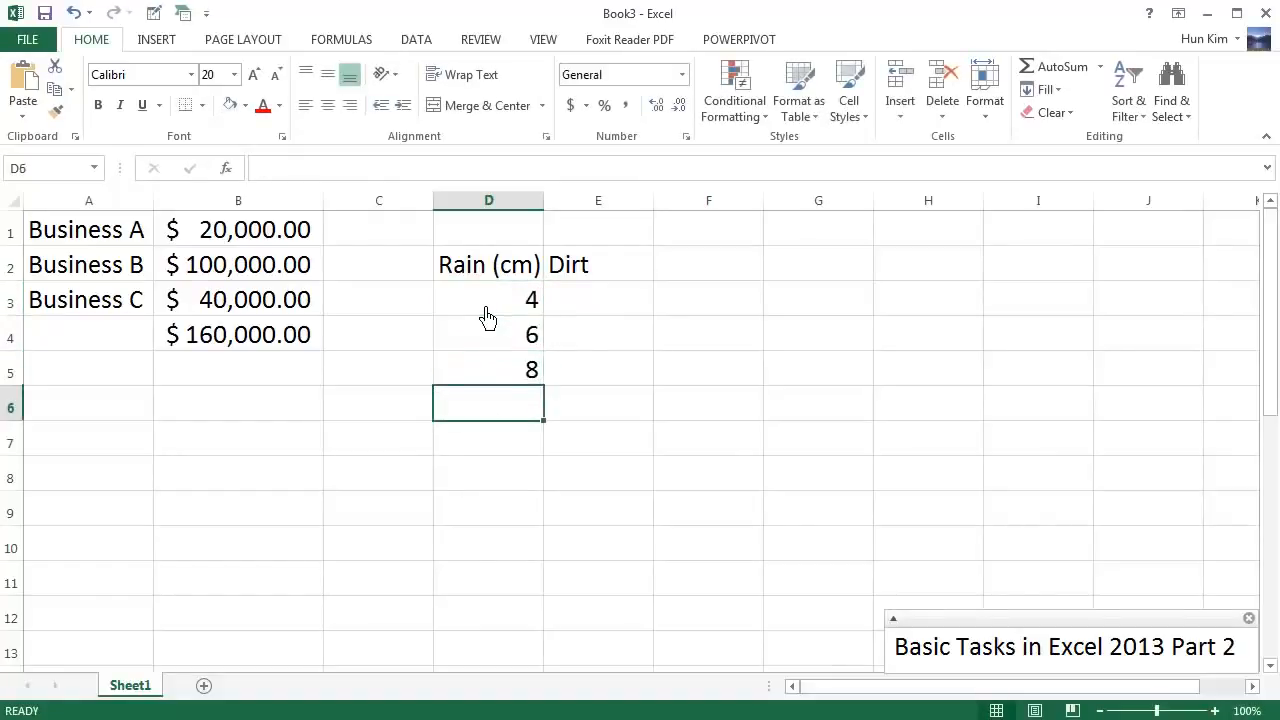
Clear cell D5 so that only the first two rain values remain in the column.
click(508, 372)
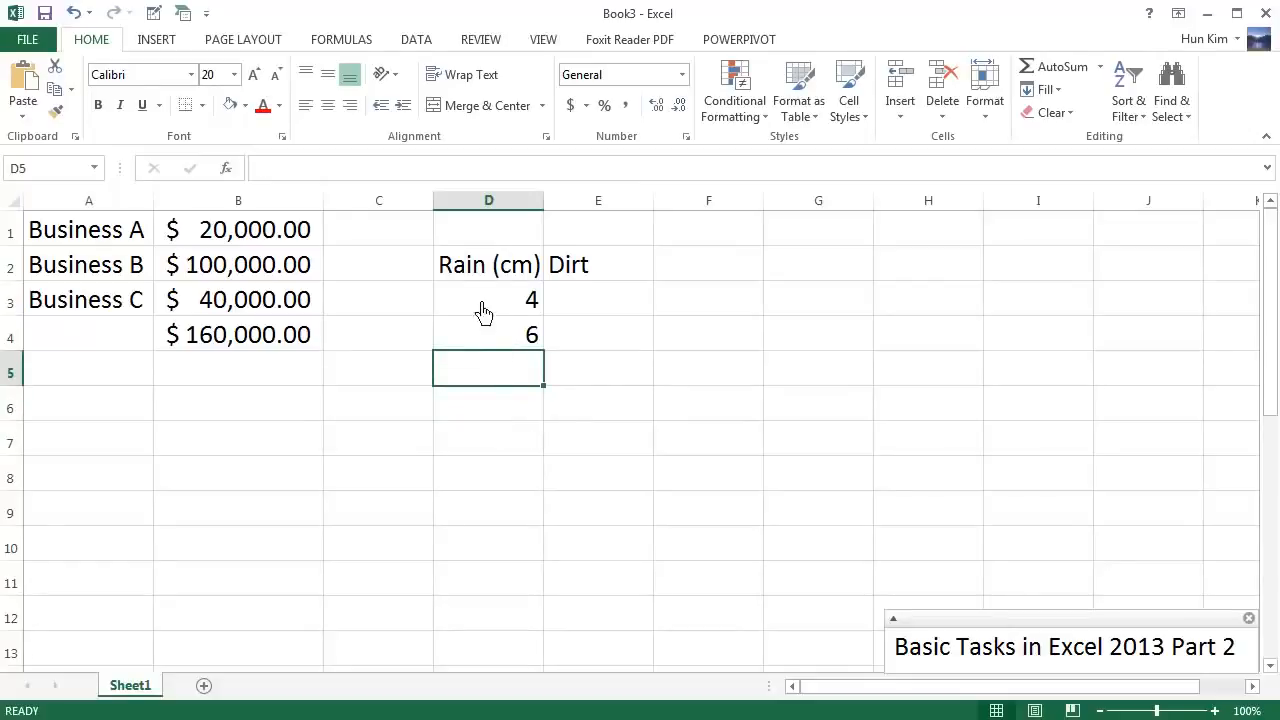
drag(488, 312, 508, 360)
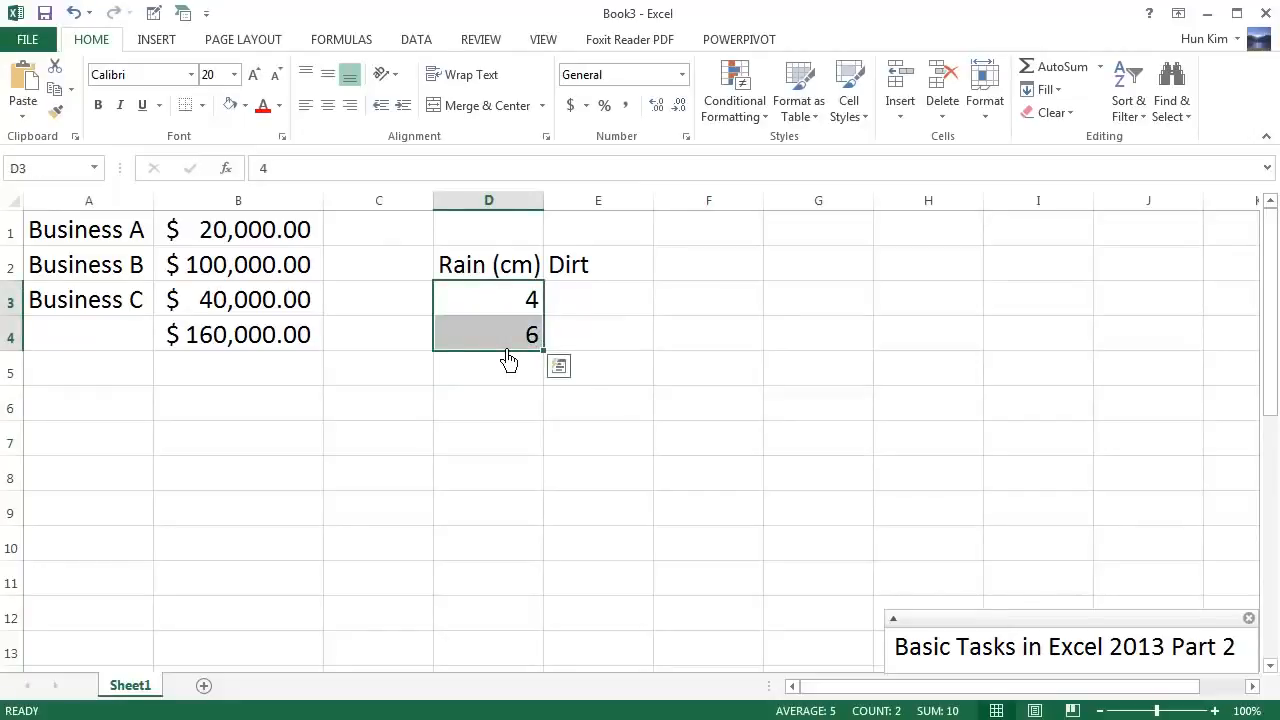
click(492, 312)
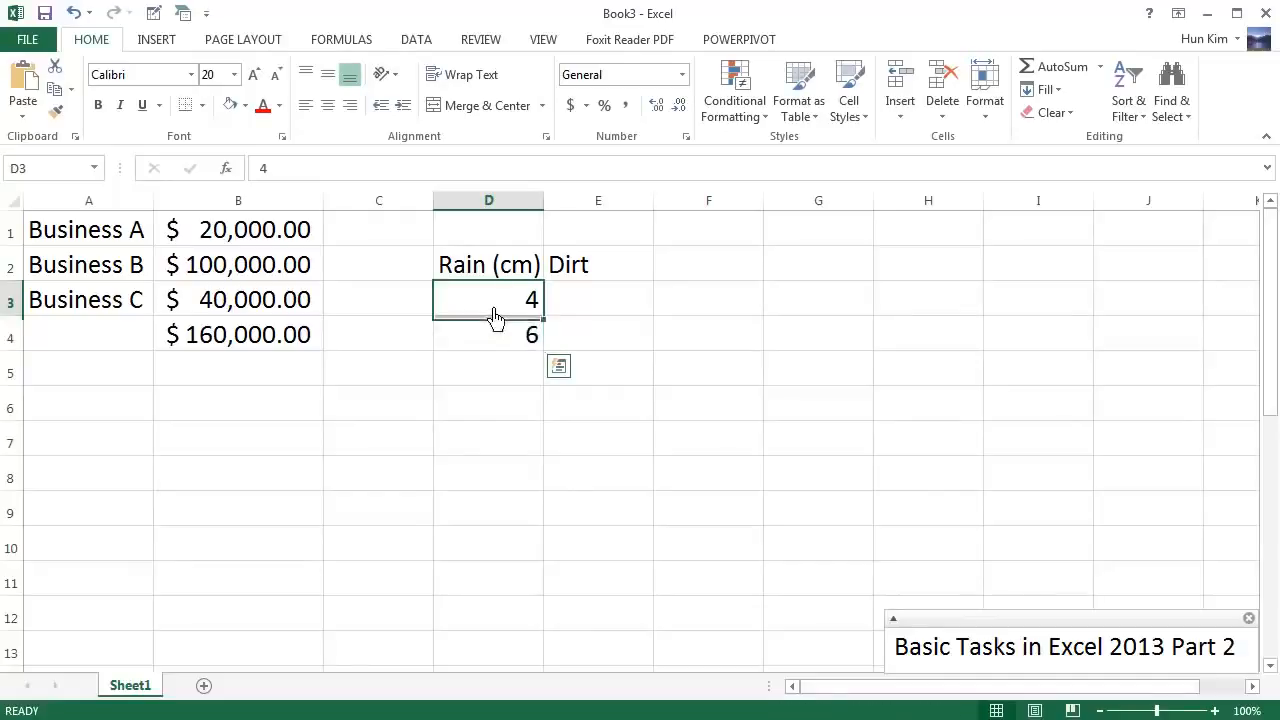
Center the contents of columns D and E horizontally.
drag(489, 217, 601, 206)
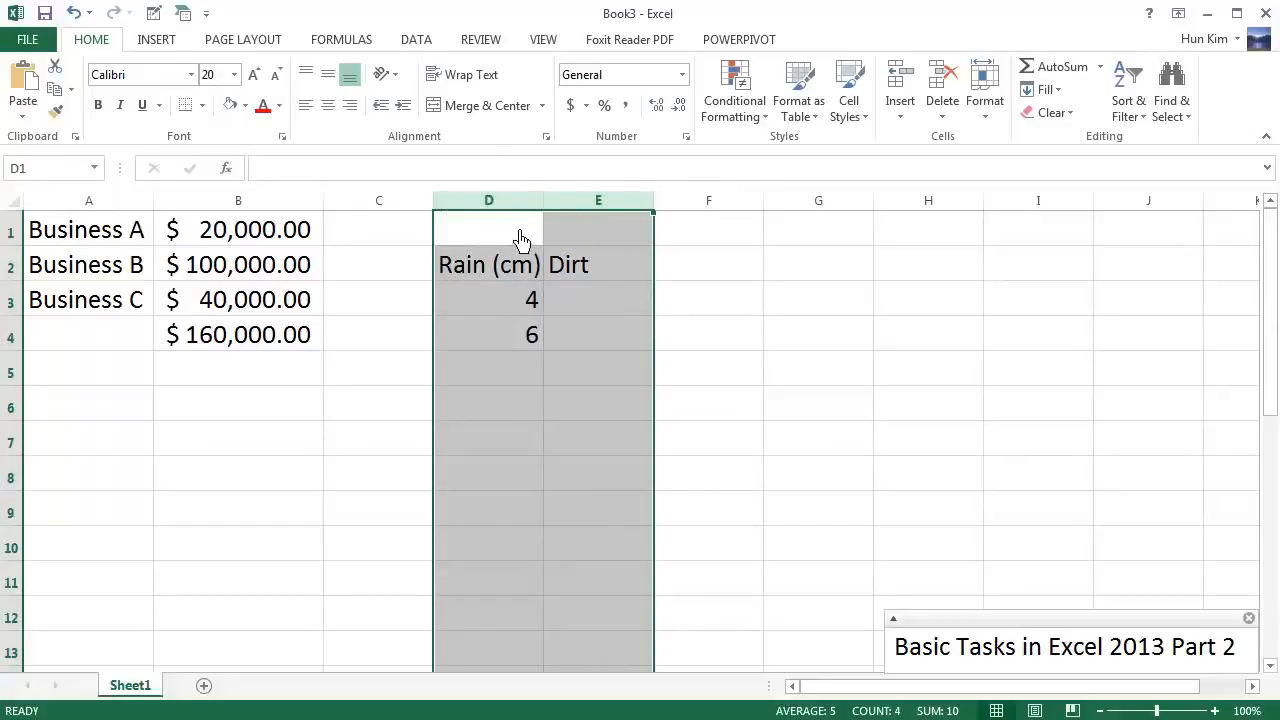
click(347, 118)
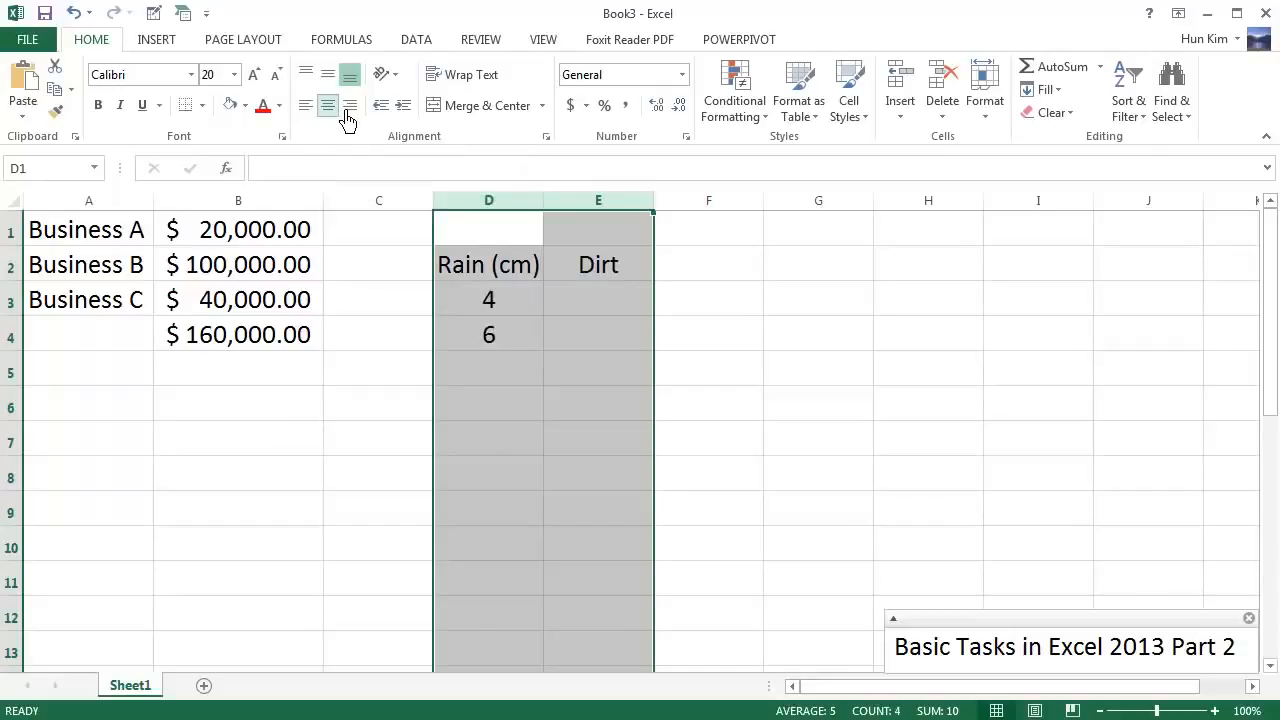
click(510, 317)
click(520, 355)
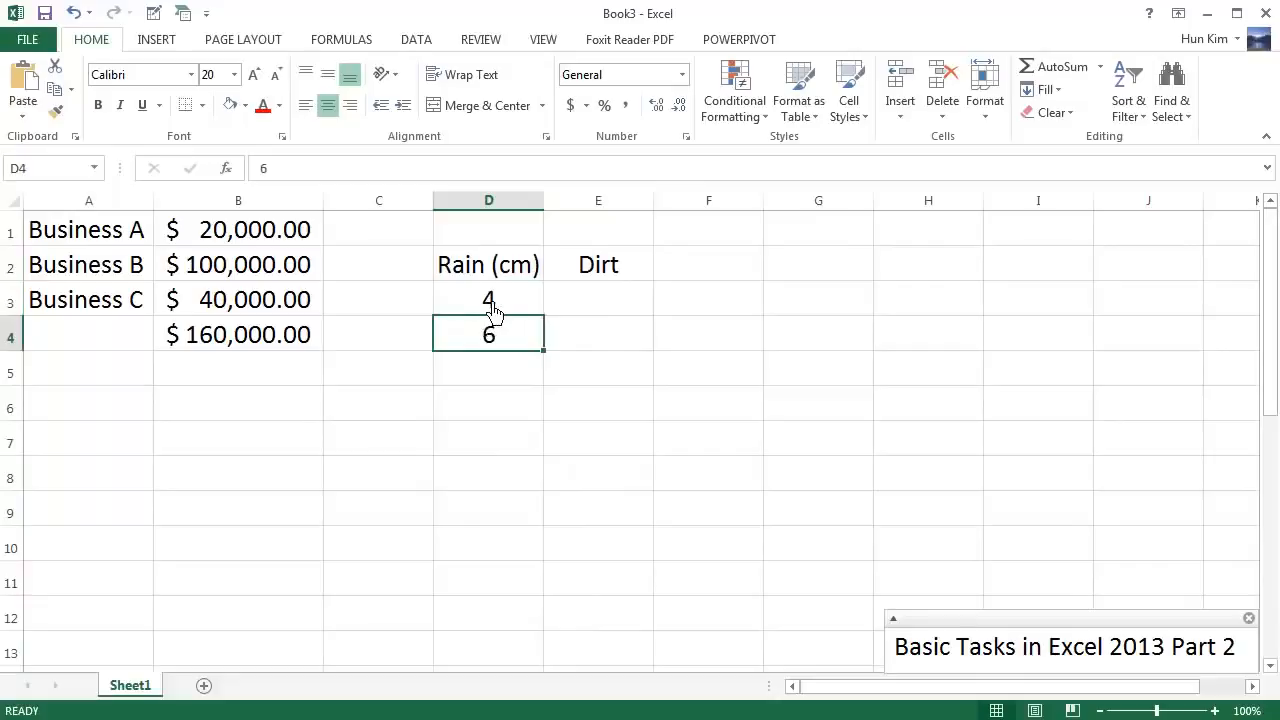
Extend the rain series from D3:D4 down to D8 with AutoFill, reaching 14.
drag(491, 312, 505, 350)
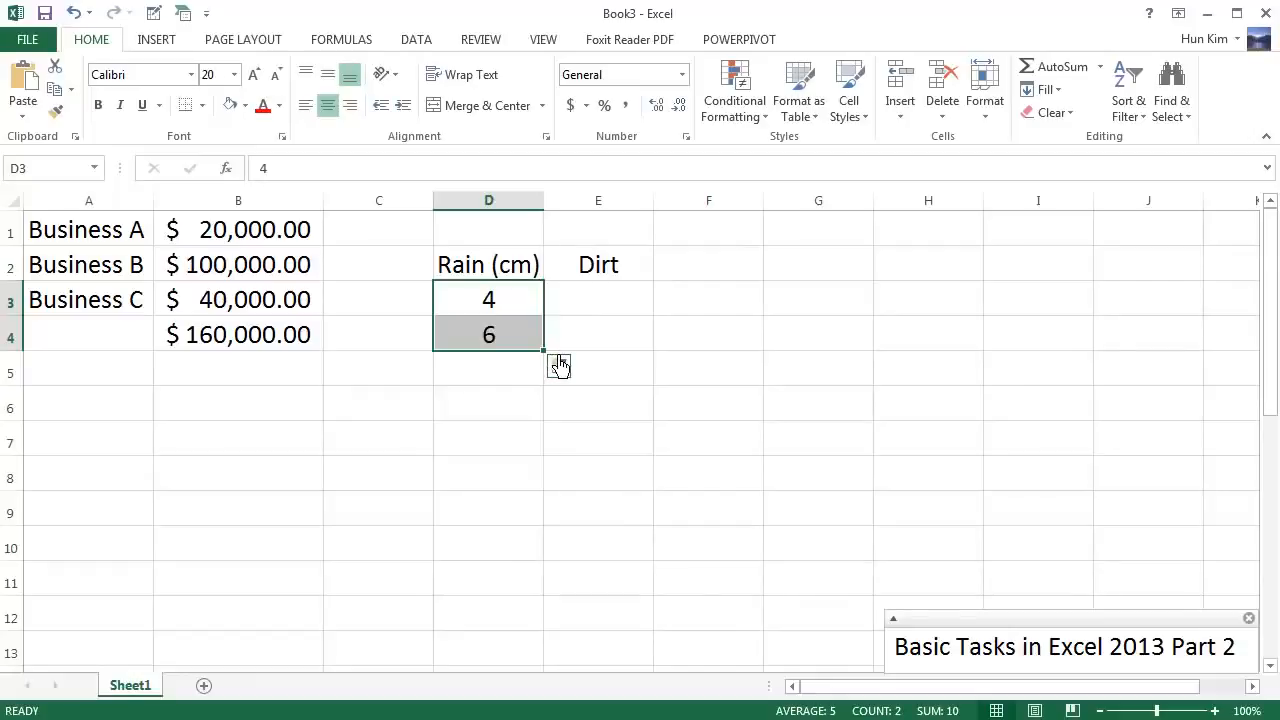
drag(558, 366, 558, 500)
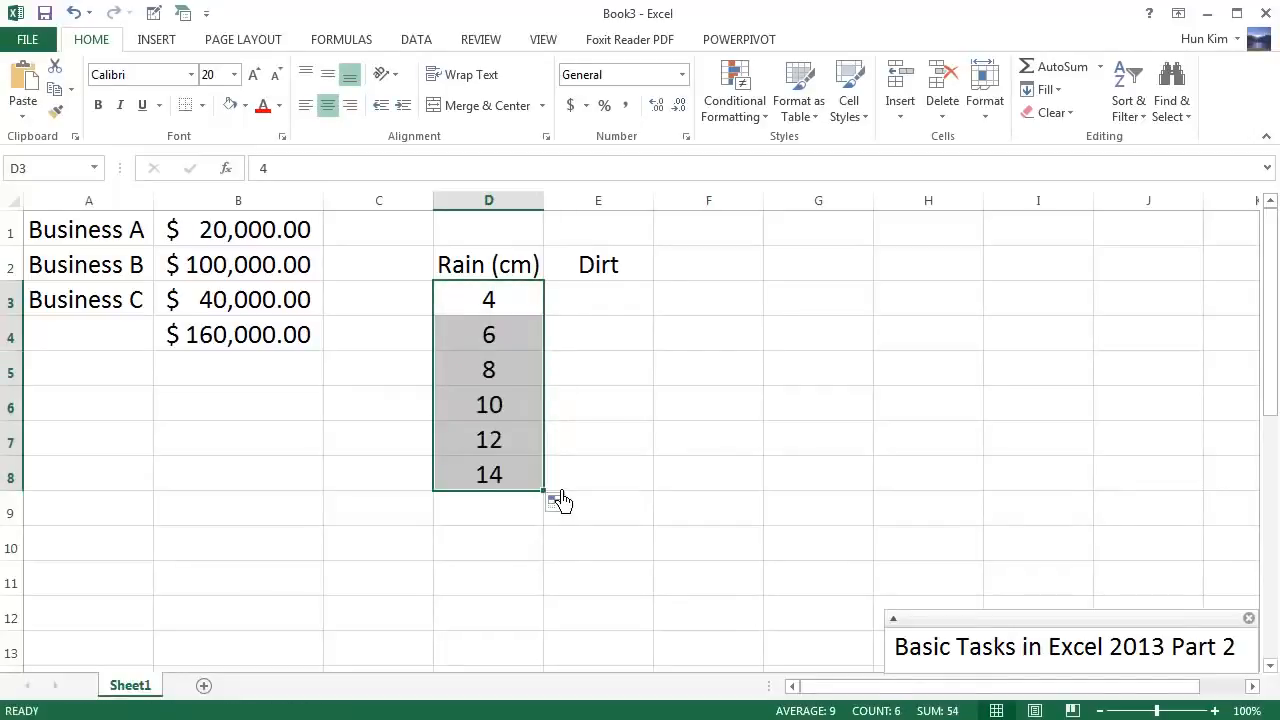
click(494, 310)
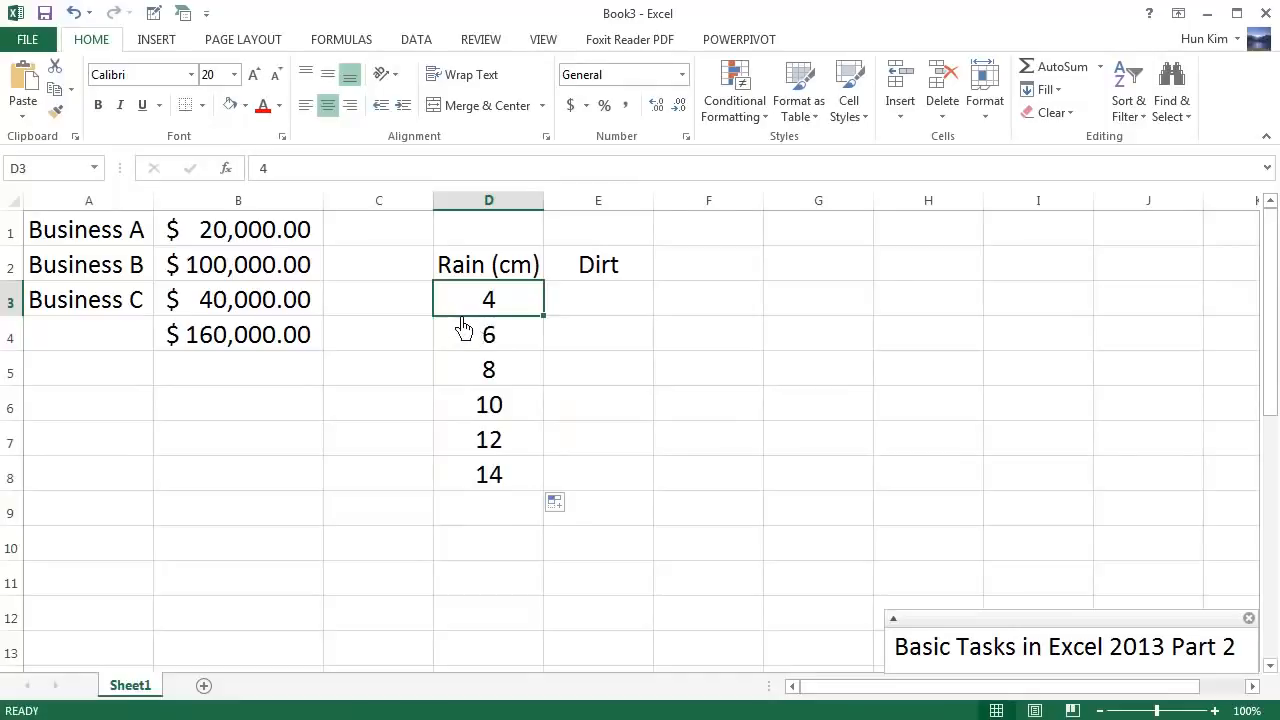
key(Down)
key(Down)
key(Down)
key(Down)
key(Down)
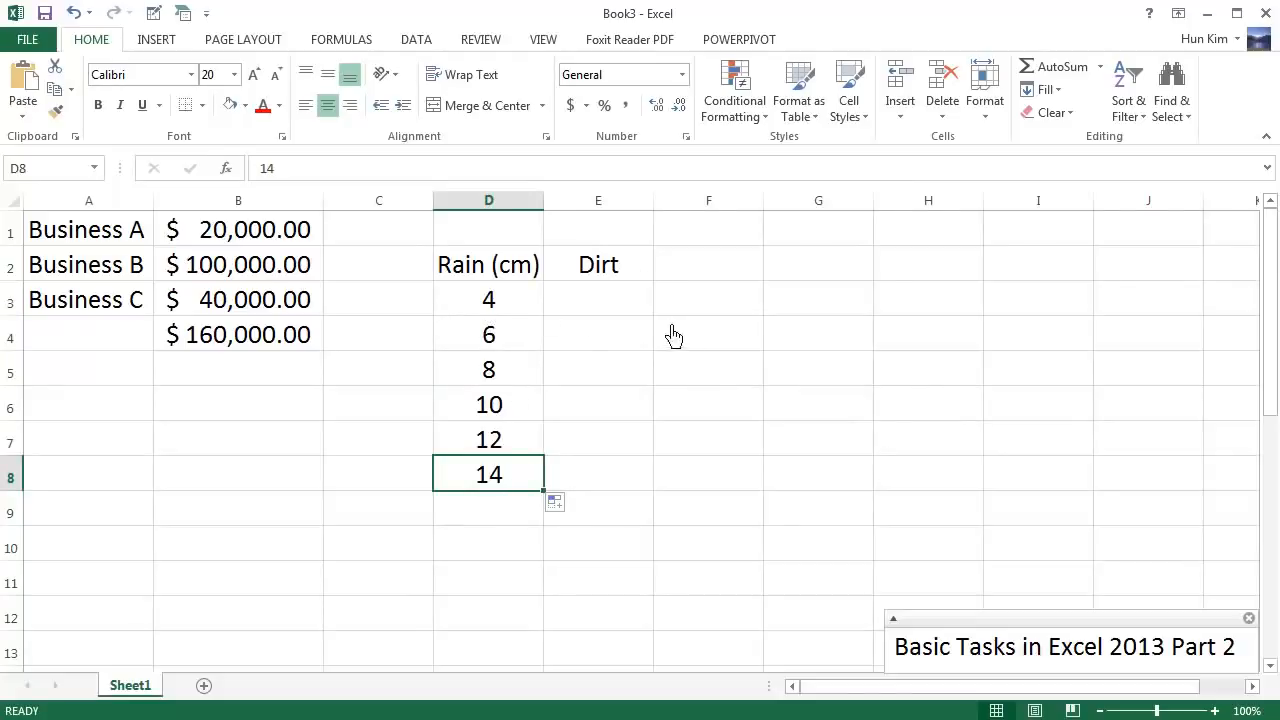
Enter 120 in E3 and 115 in E4 under the Dirt heading.
click(635, 305)
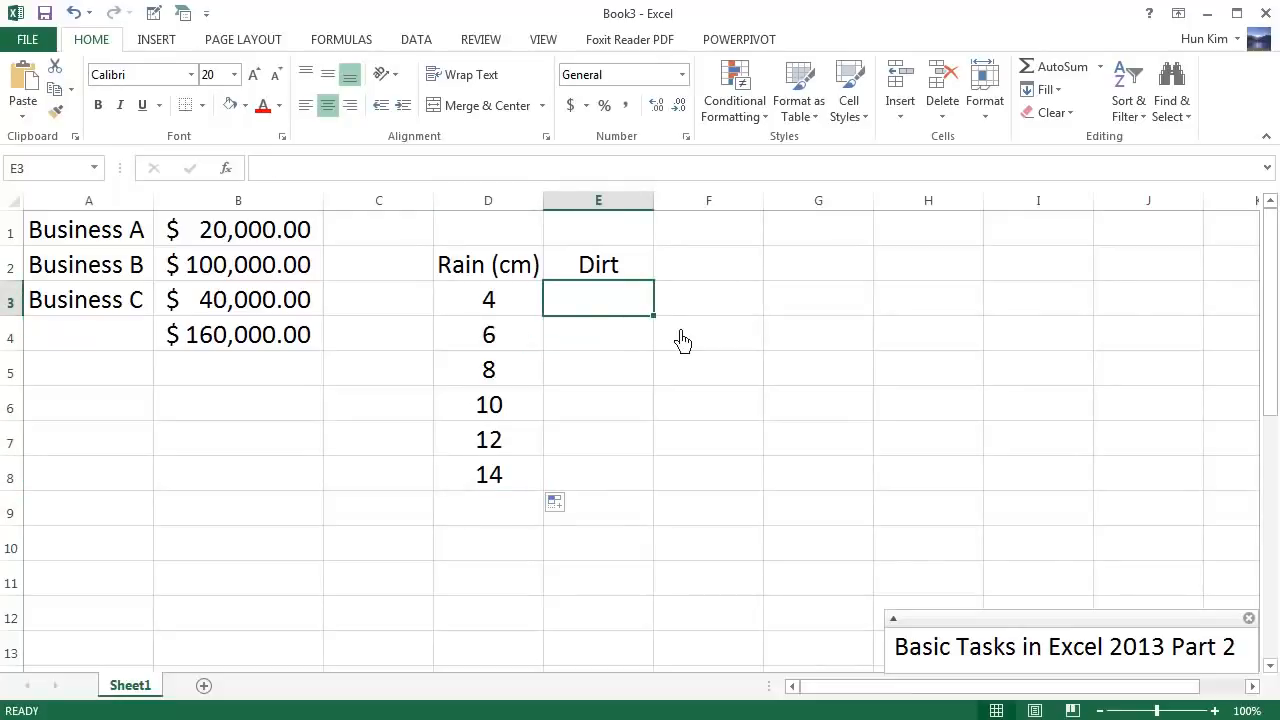
text(120)
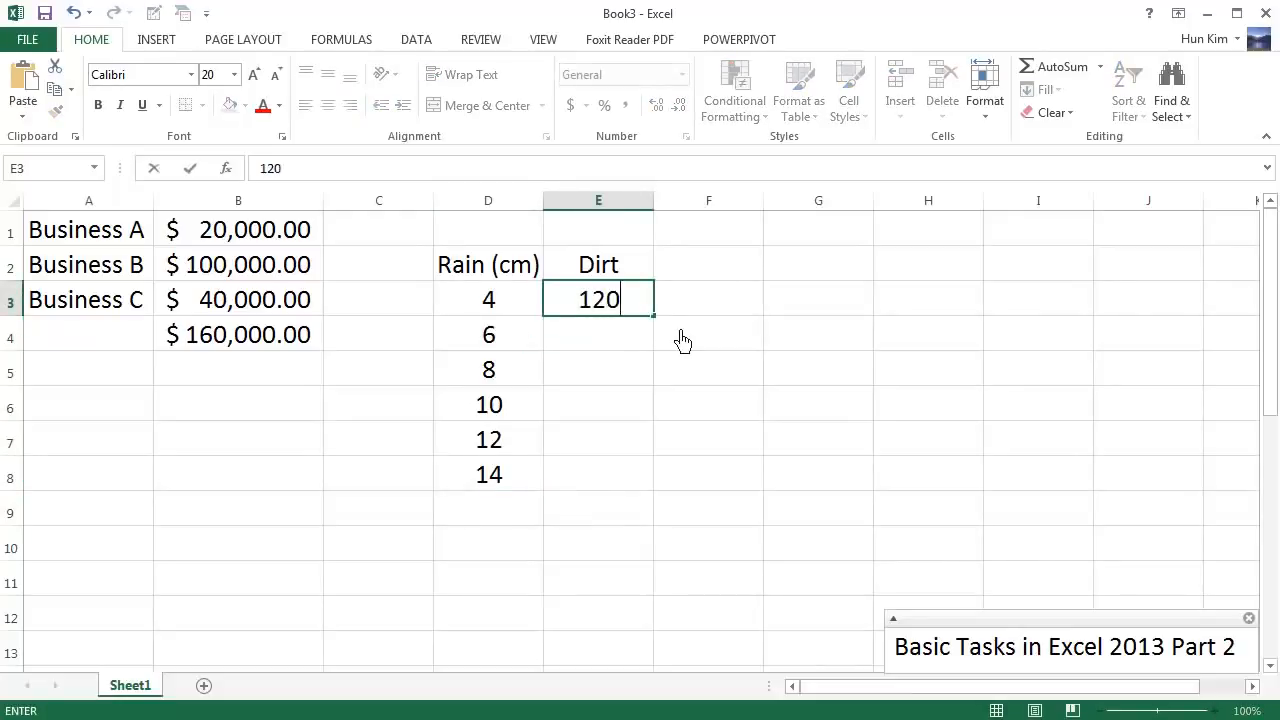
key(Return)
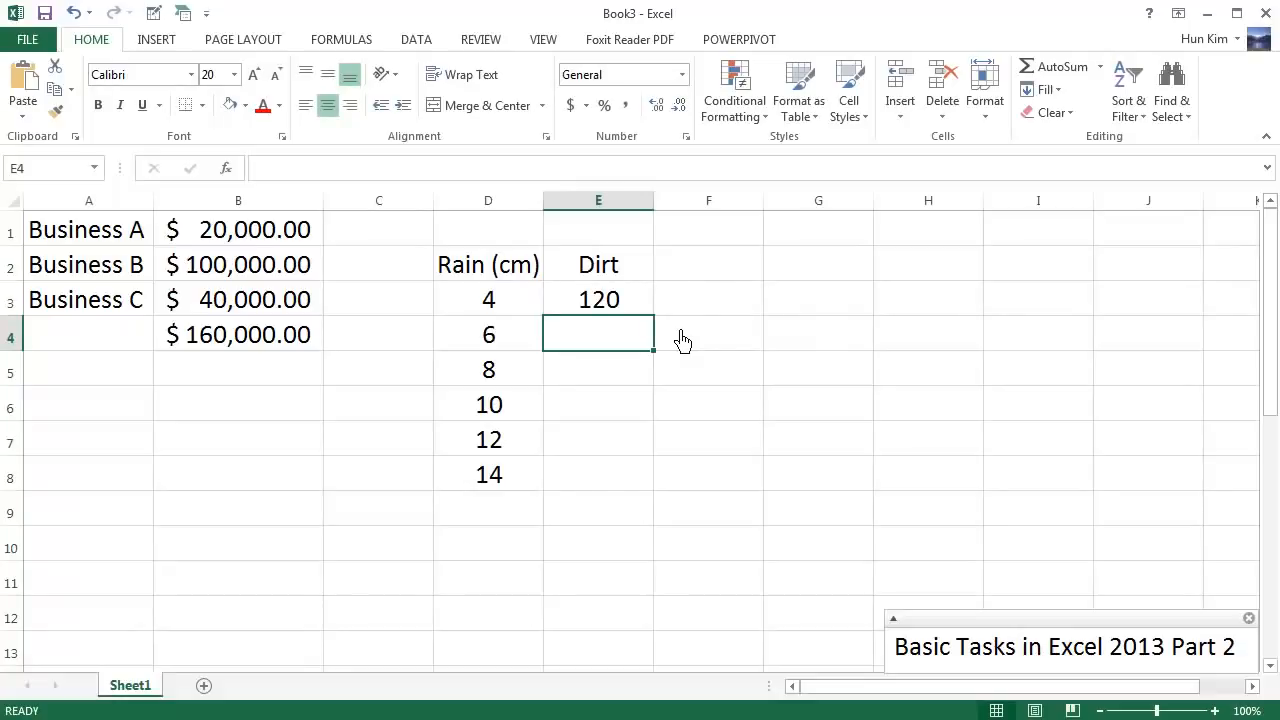
text(115)
key(Return)
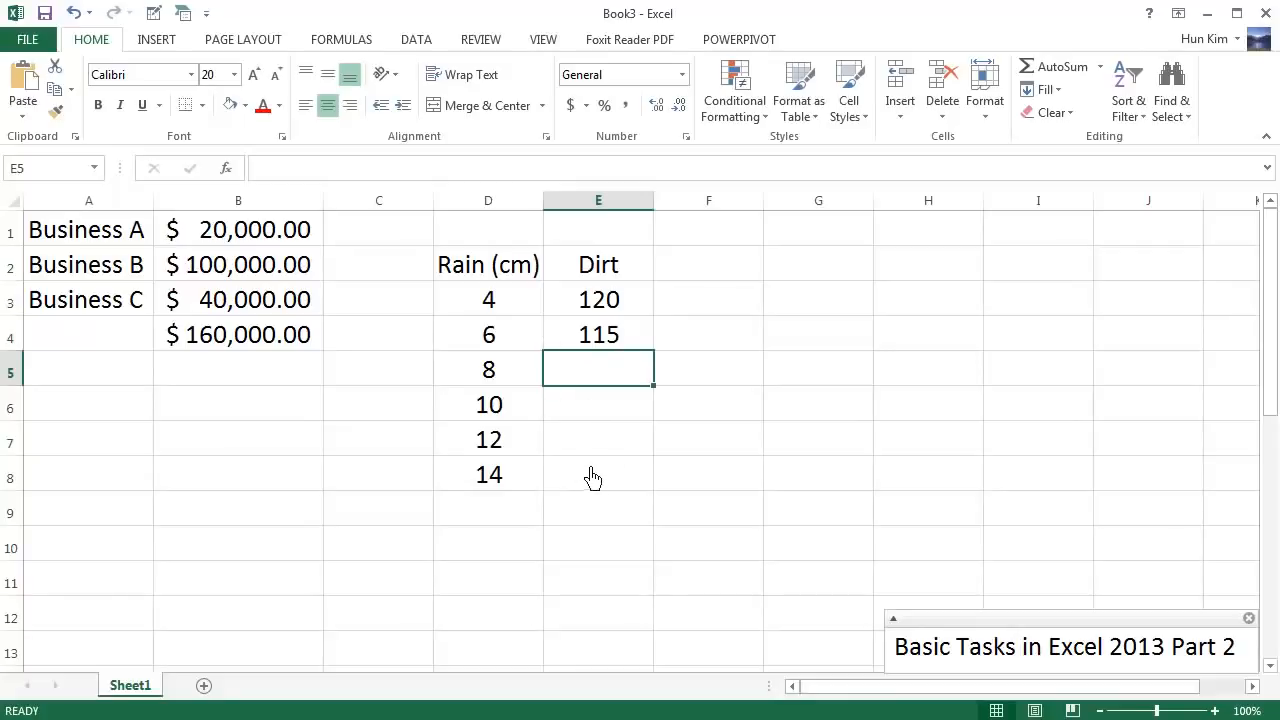
Extend the Dirt series from E3:E4 down to E8 with AutoFill, reaching 95.
click(619, 318)
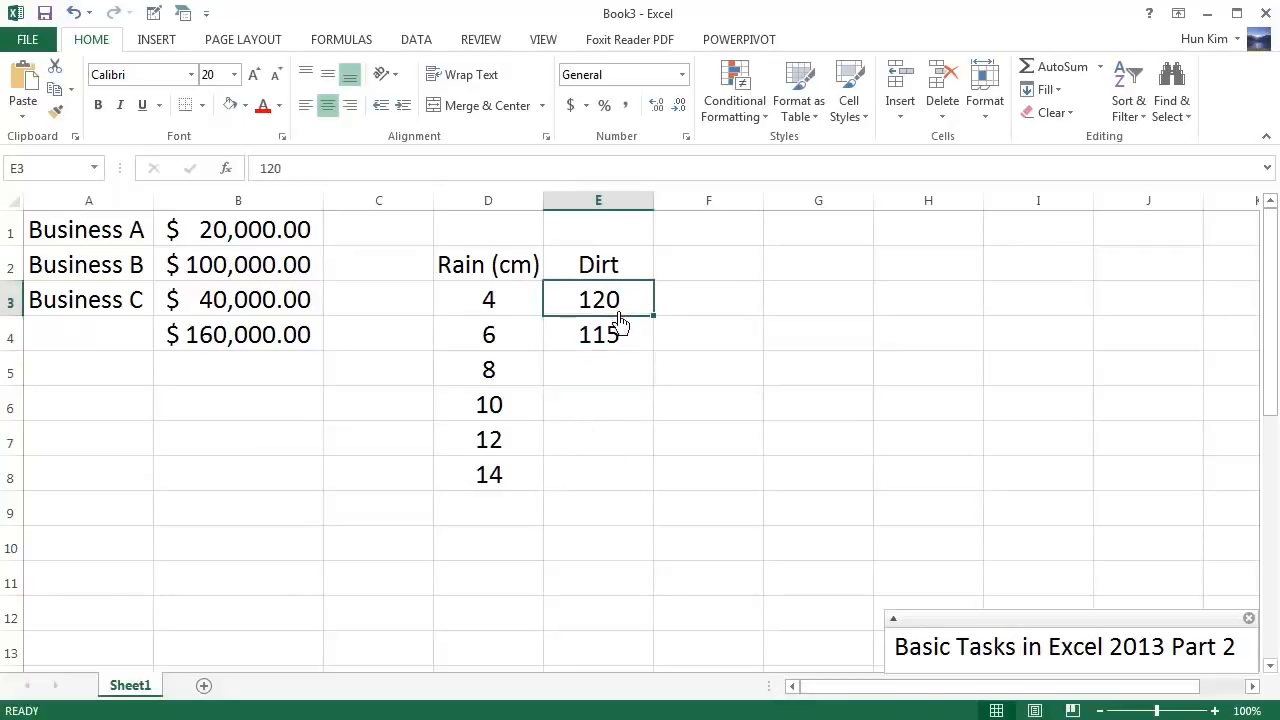
drag(619, 318, 630, 345)
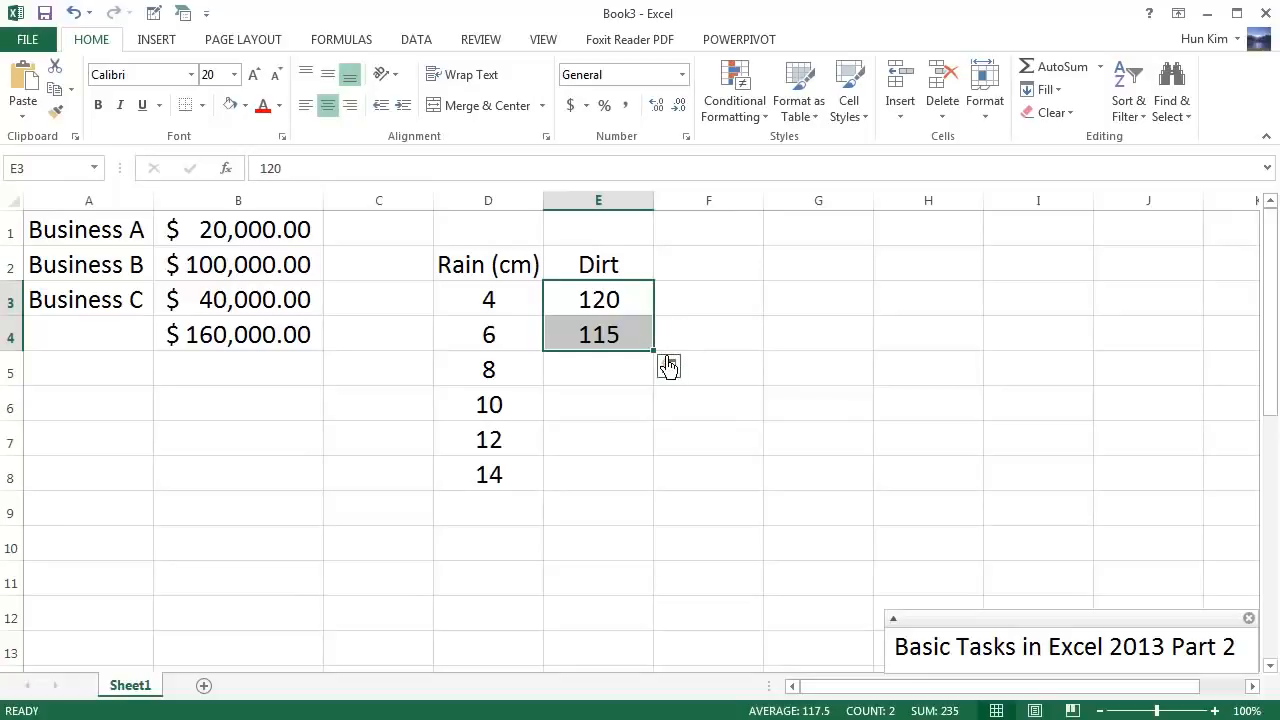
drag(655, 351, 663, 497)
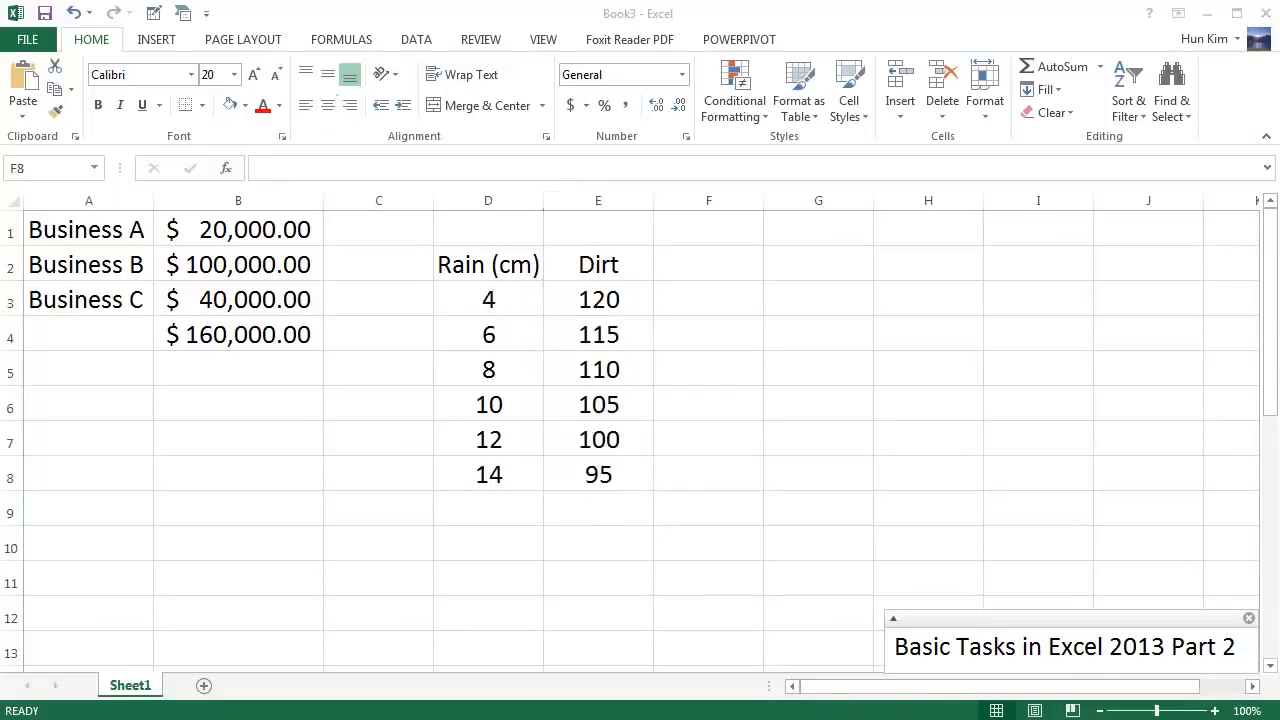
click(411, 332)
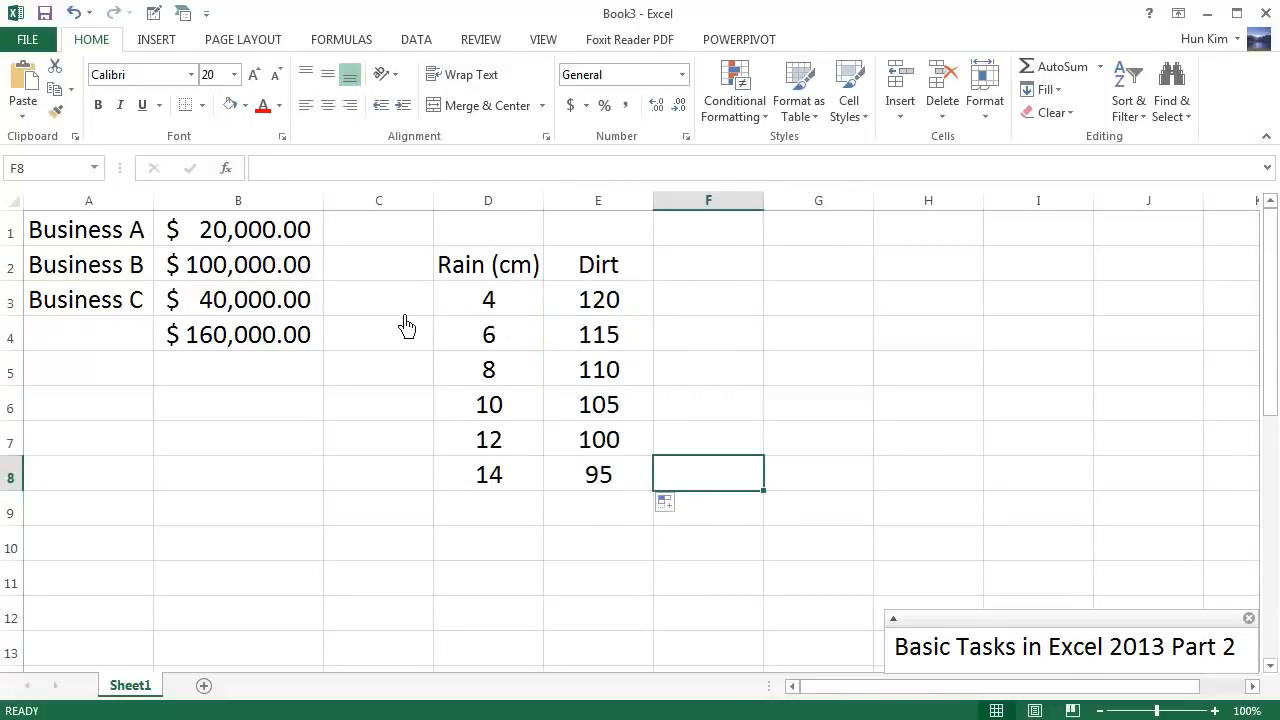
Convert the Rain and Dirt range D2:E8 into a table using Quick Analysis.
drag(486, 278, 614, 484)
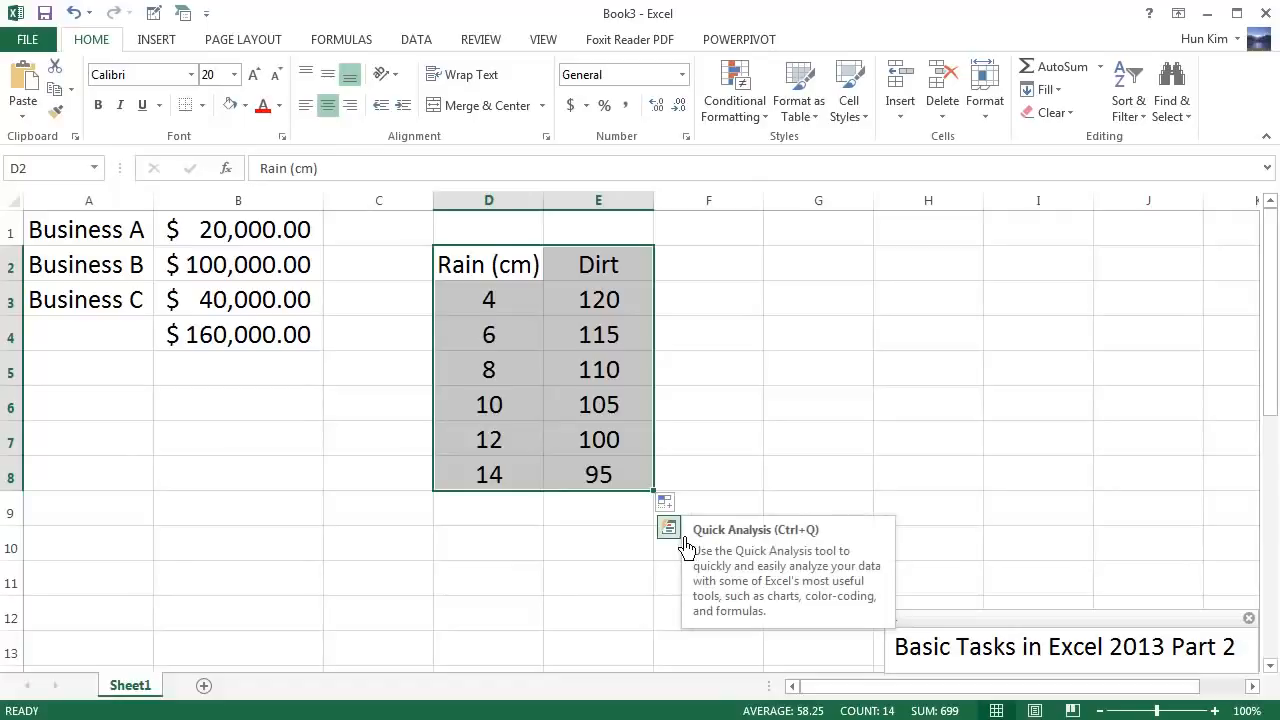
click(684, 540)
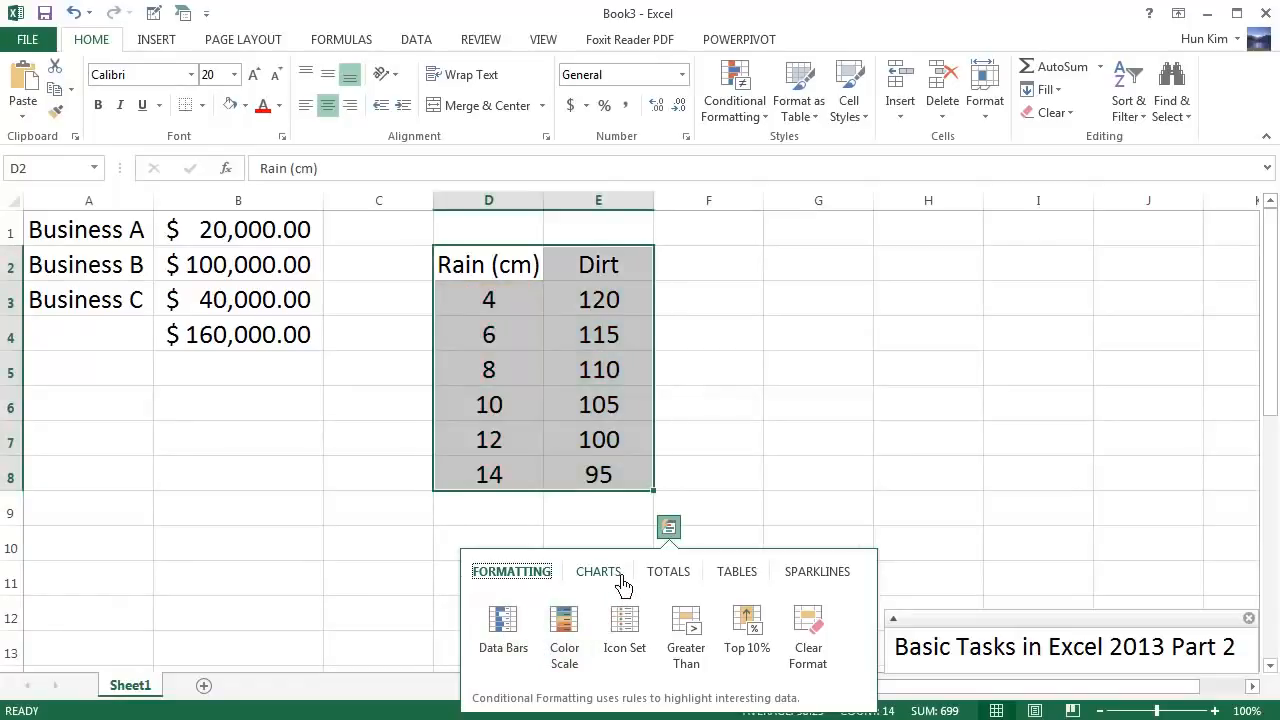
click(669, 528)
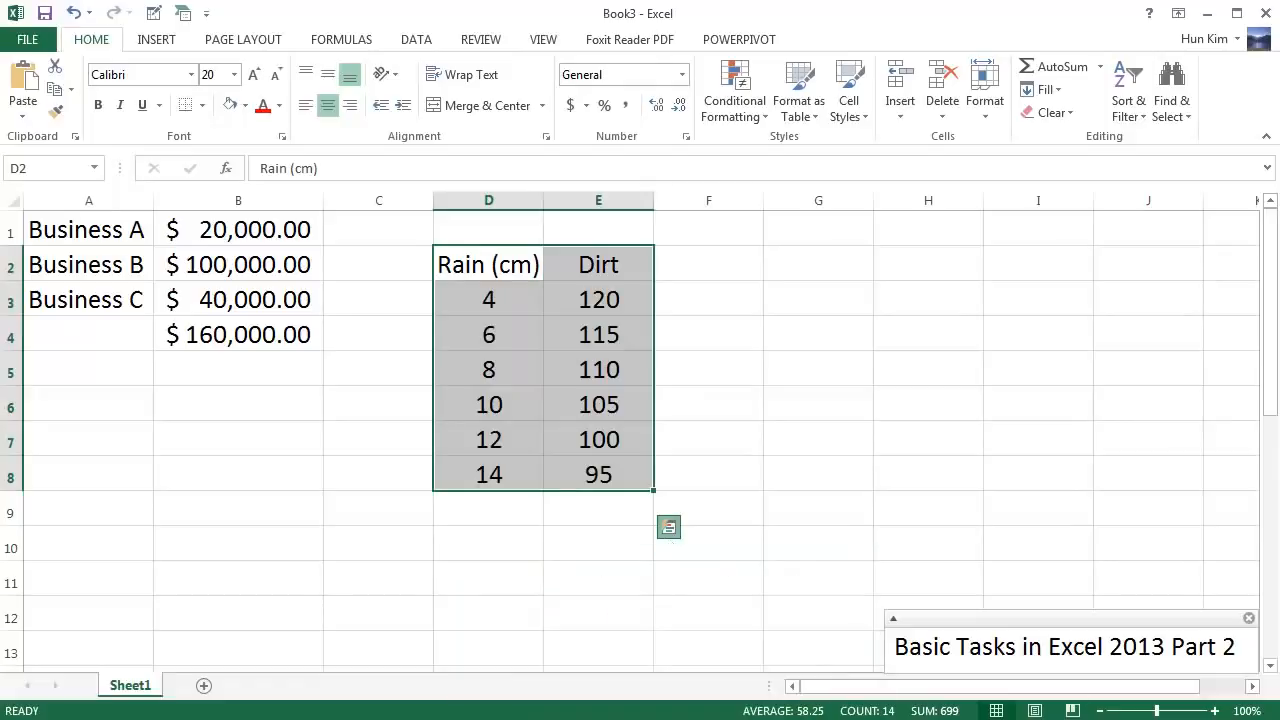
click(680, 537)
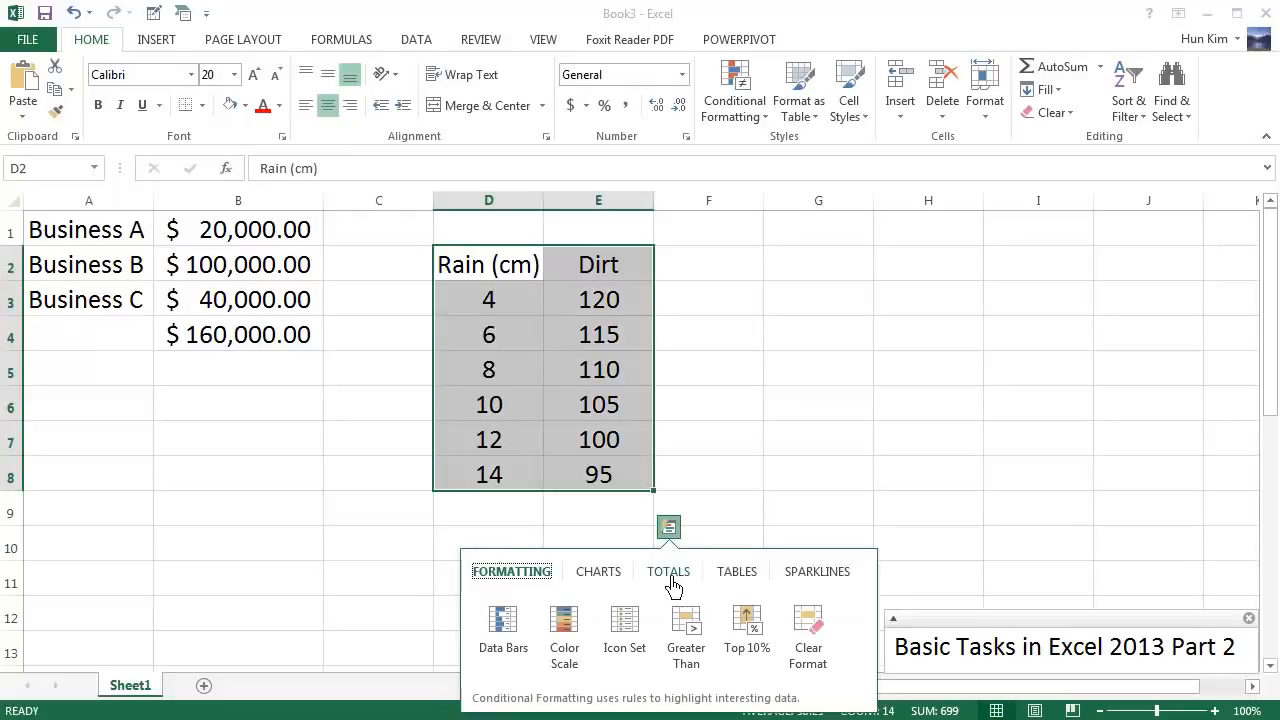
click(680, 585)
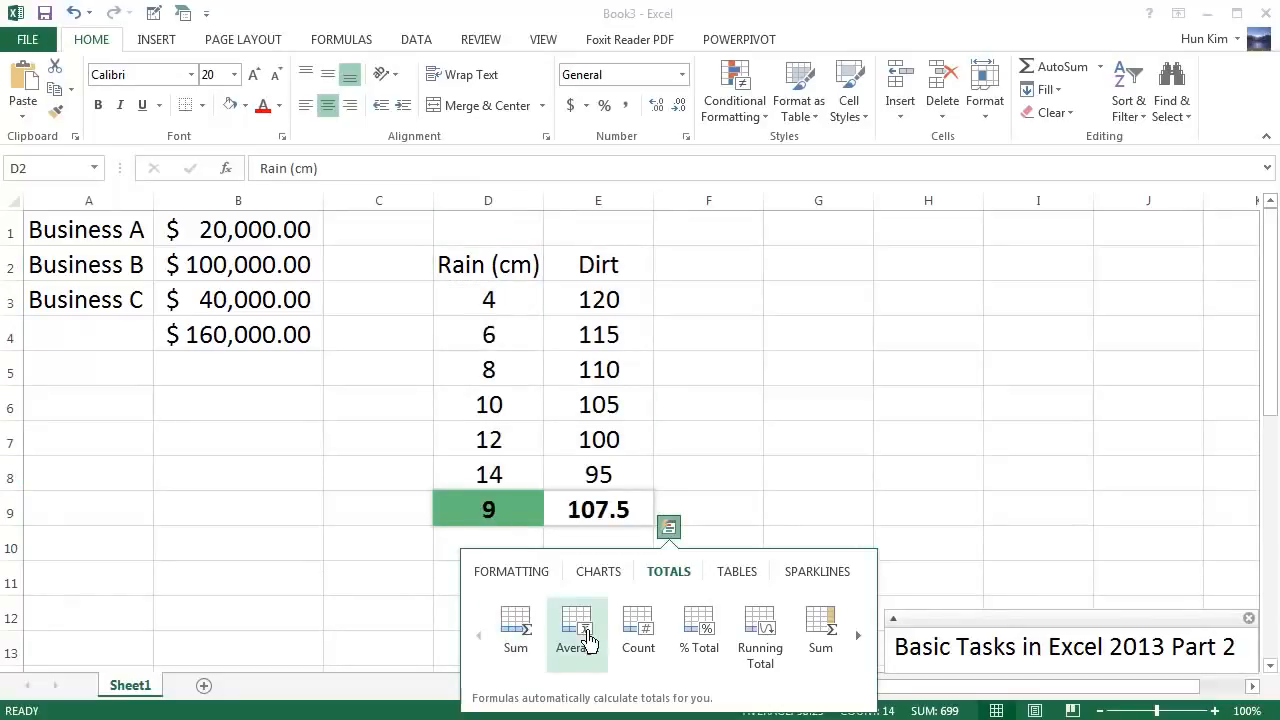
click(613, 581)
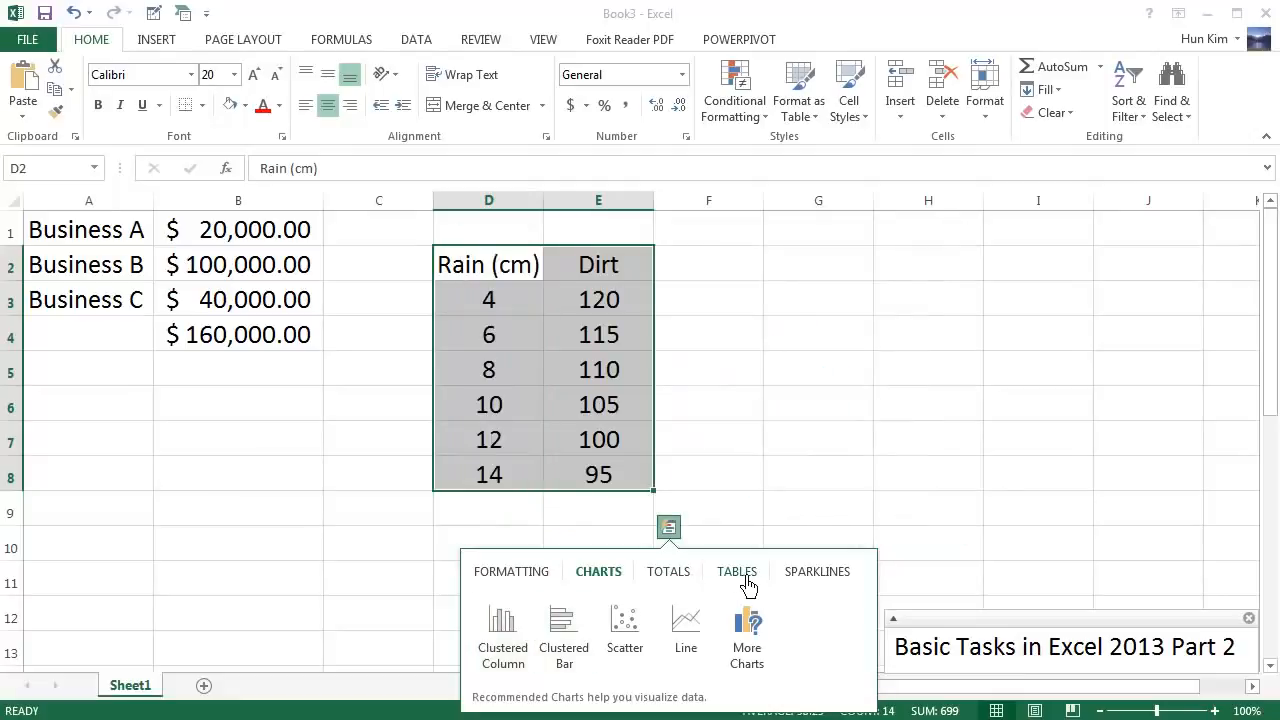
click(748, 585)
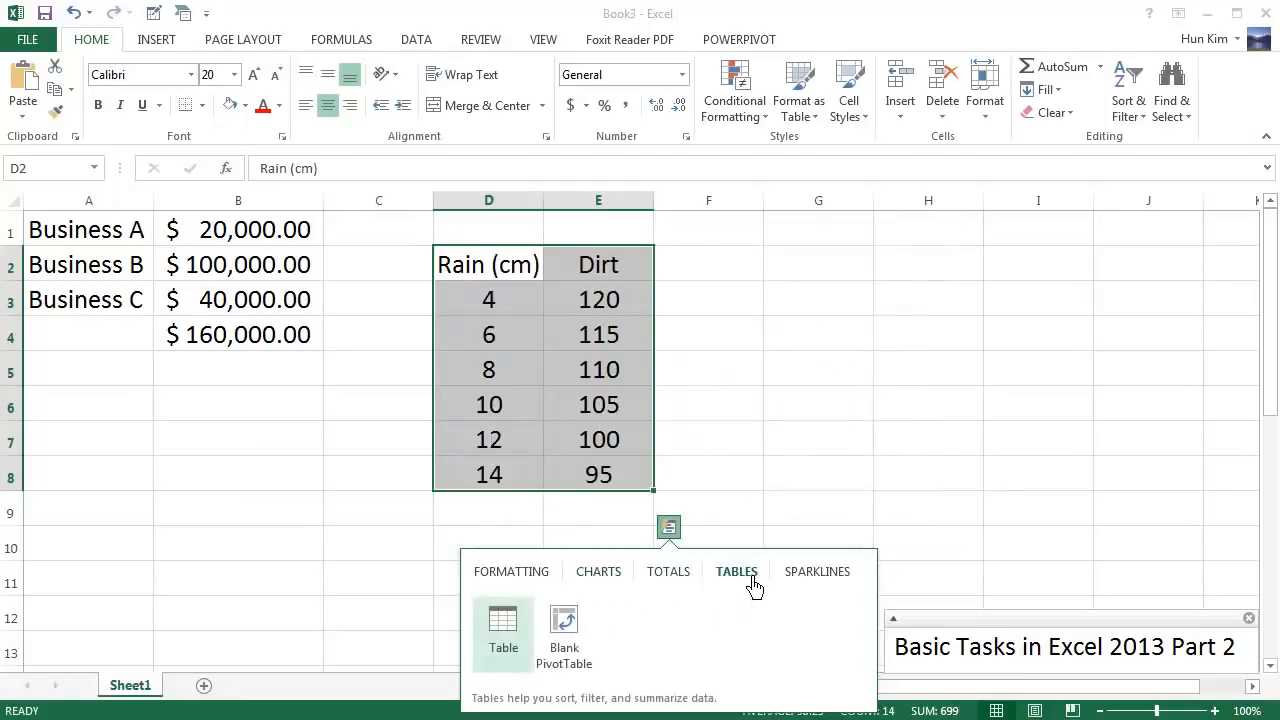
click(513, 637)
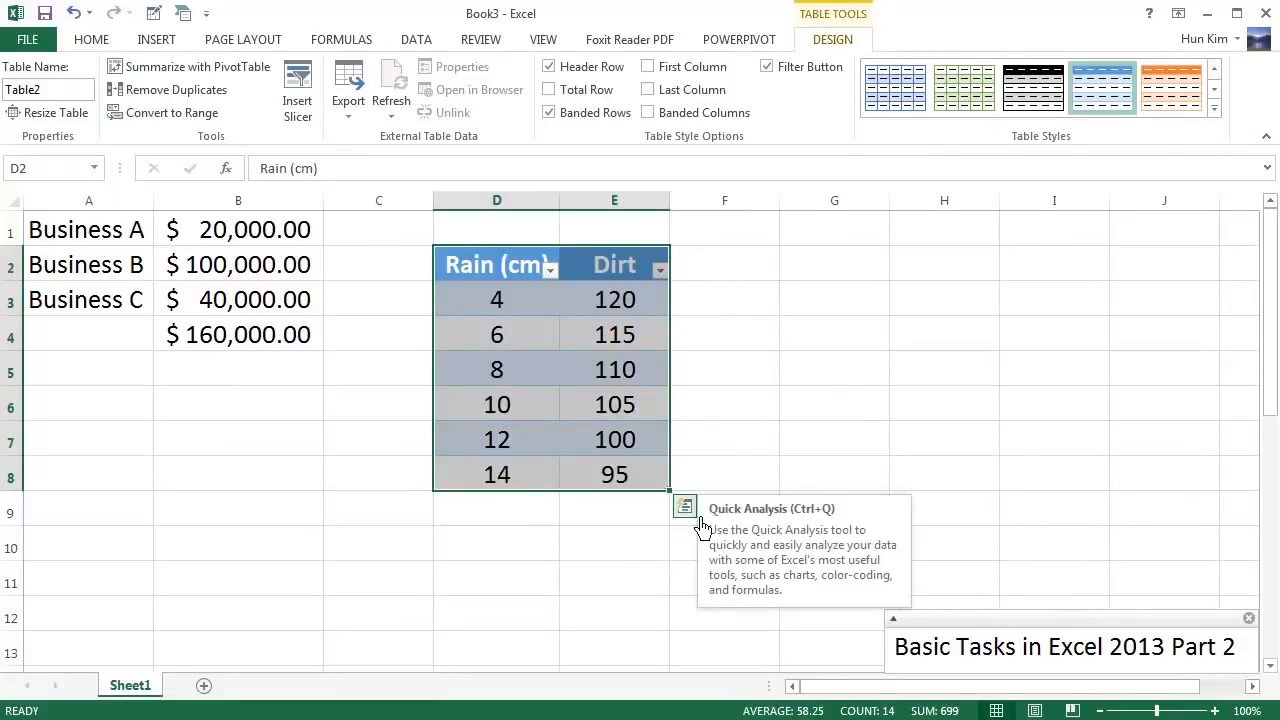
click(699, 520)
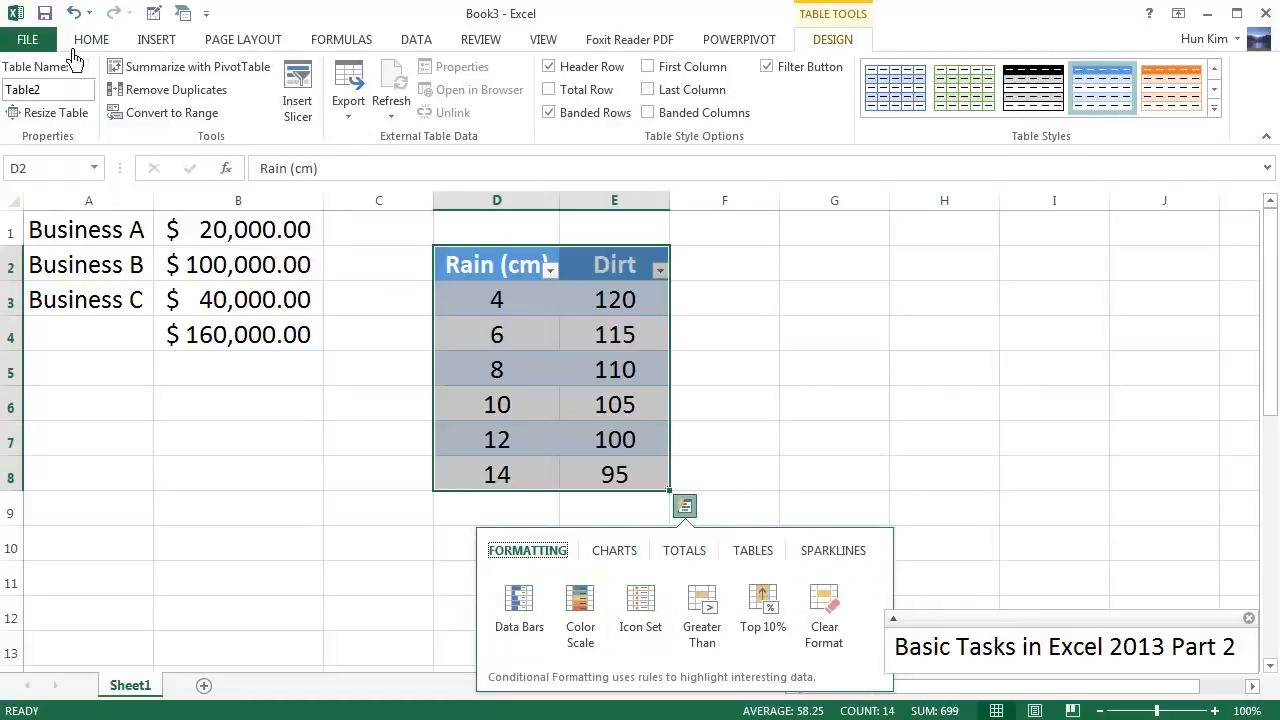
click(1247, 719)
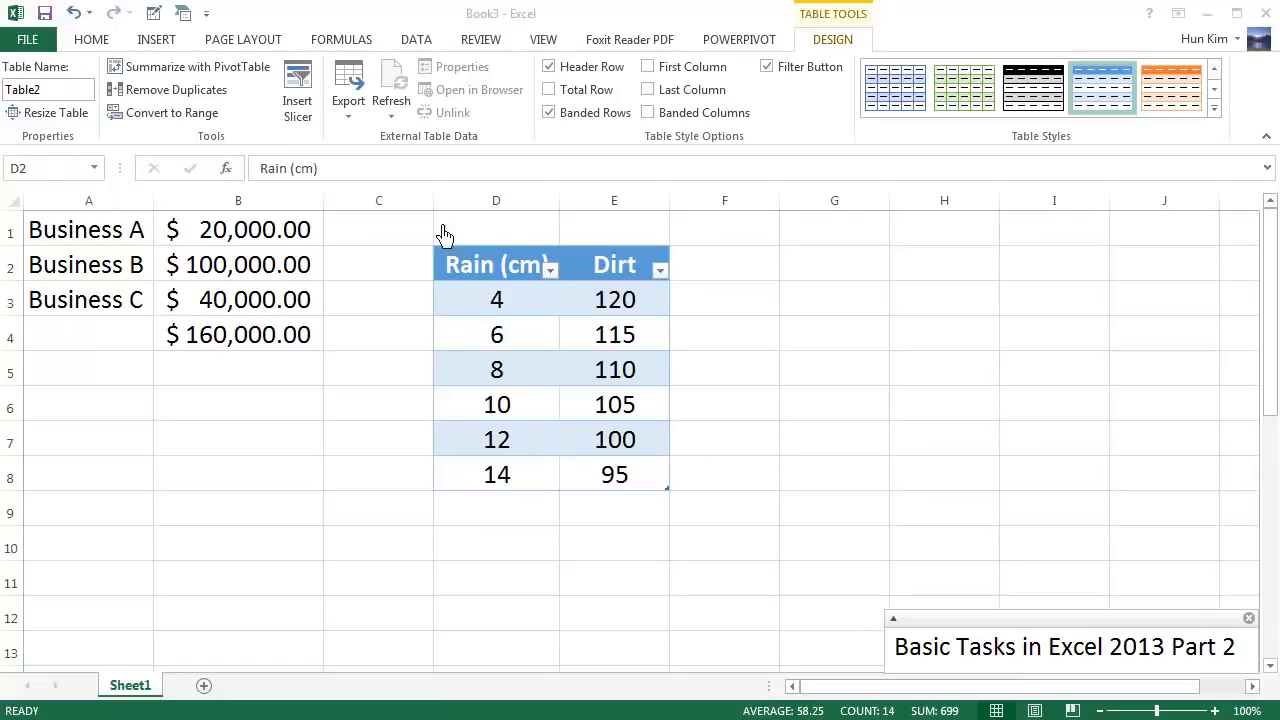
click(563, 282)
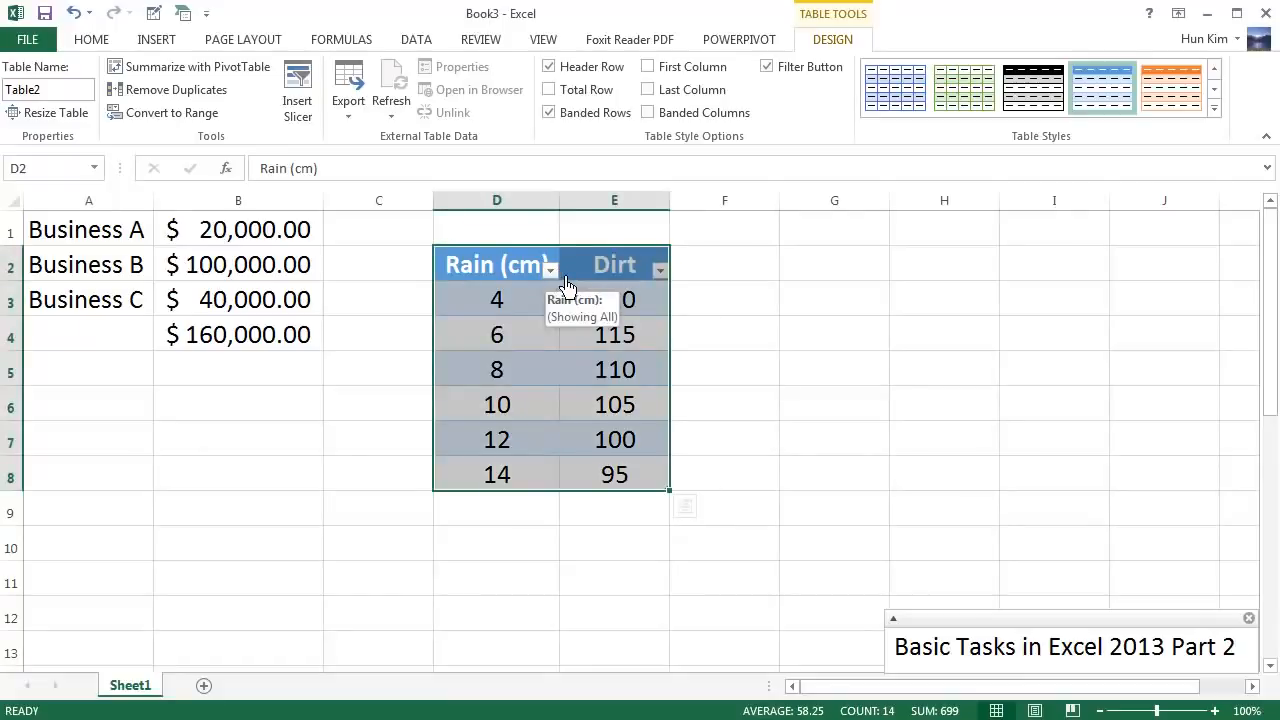
click(551, 270)
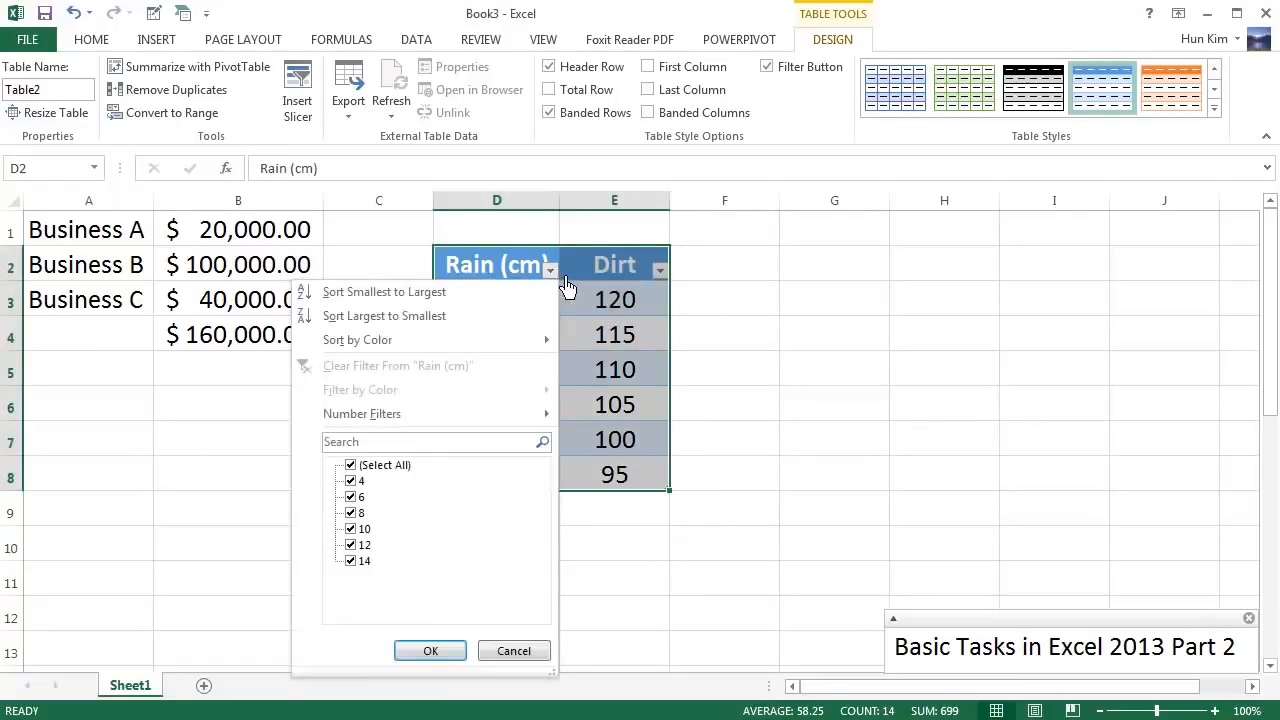
click(724, 303)
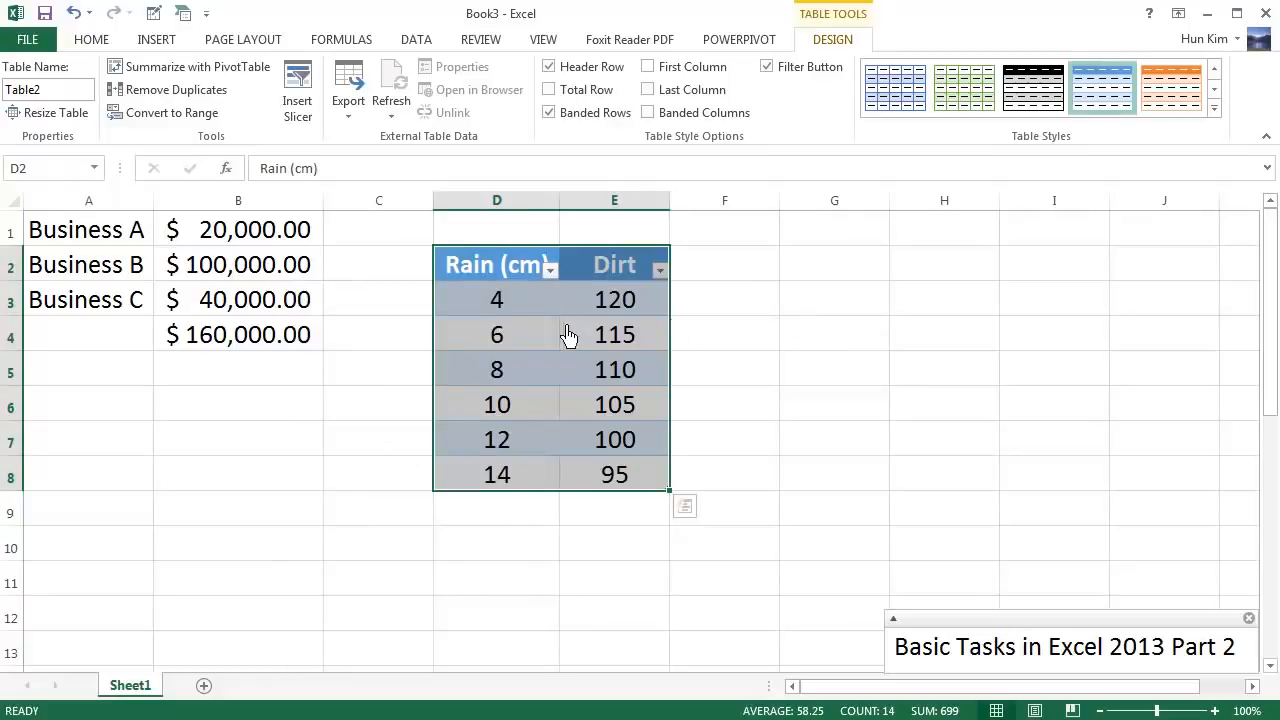
Sort the table by Rain (cm) from largest to smallest and undo the sort.
click(551, 270)
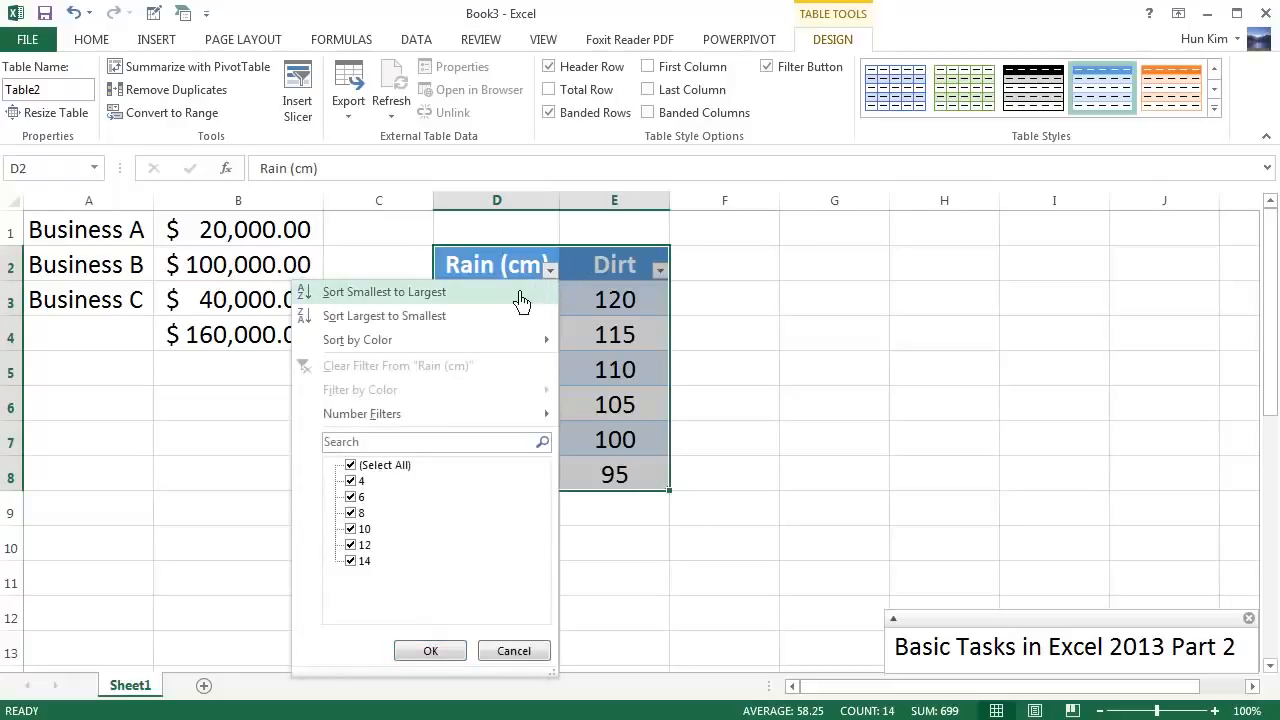
click(411, 316)
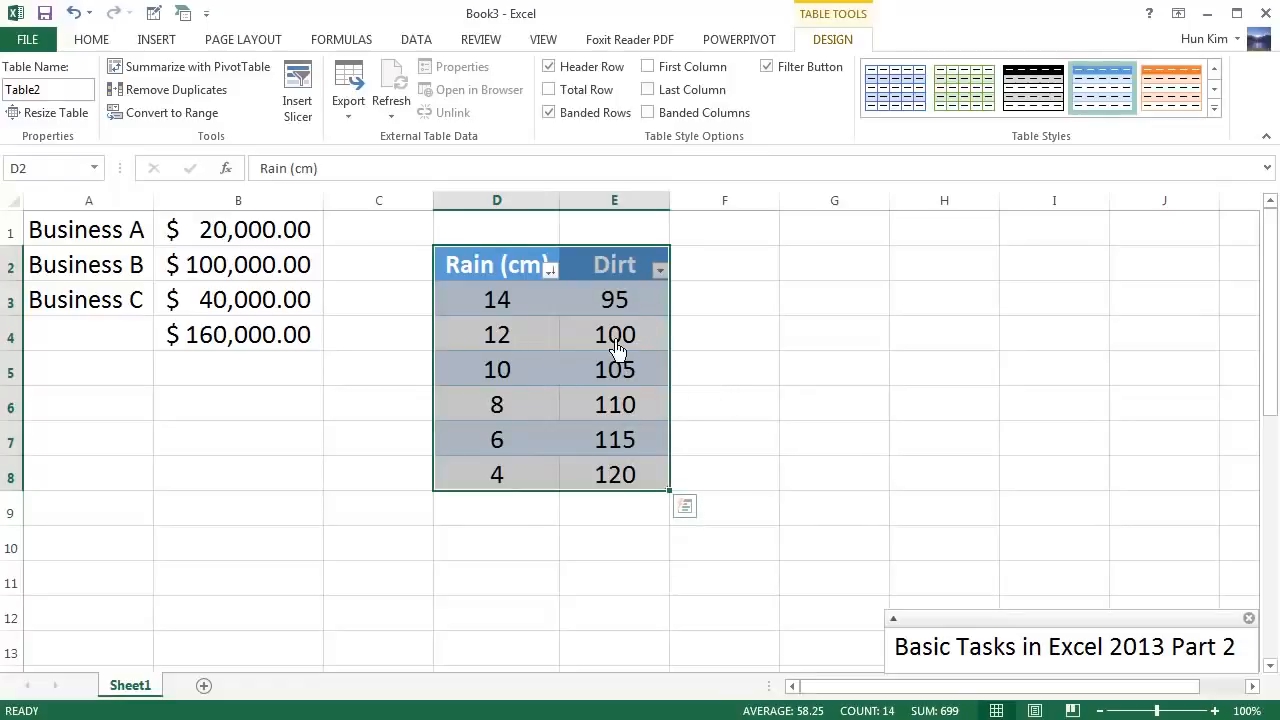
key(ctrl+z)
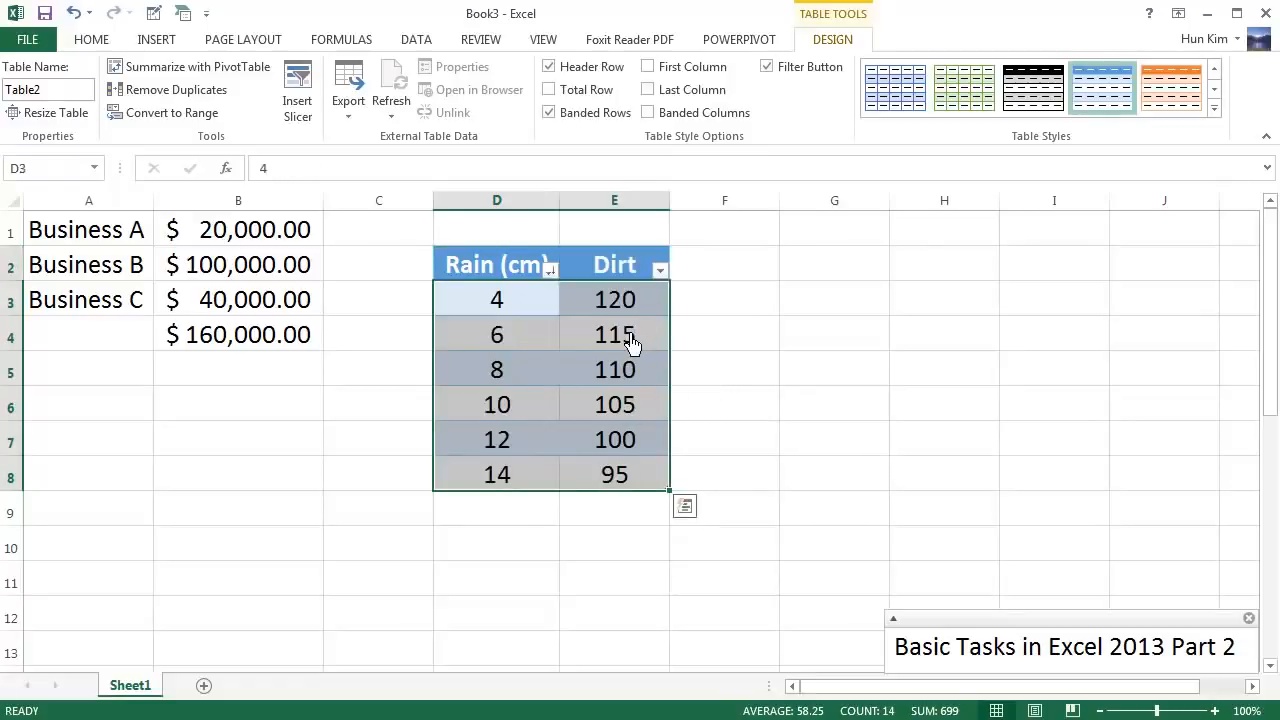
Filter the Rain (cm) column to hide the rows with values 6 and 8.
click(550, 269)
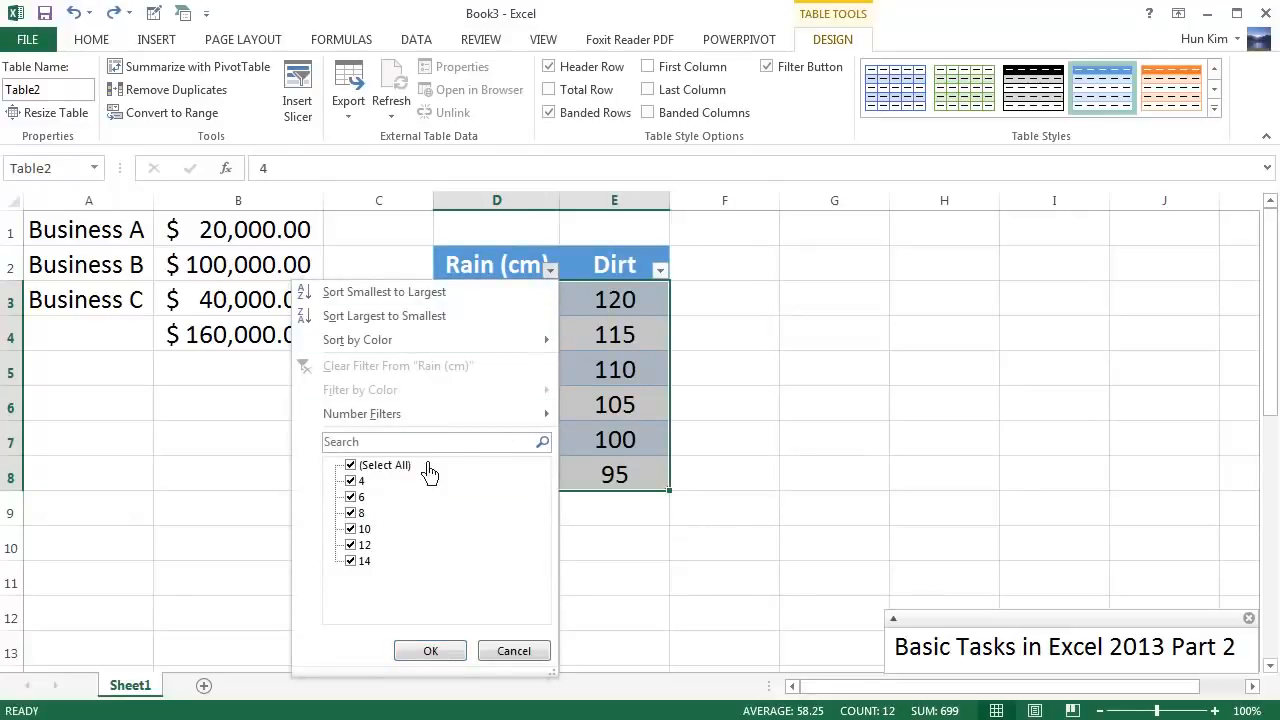
click(849, 422)
click(520, 346)
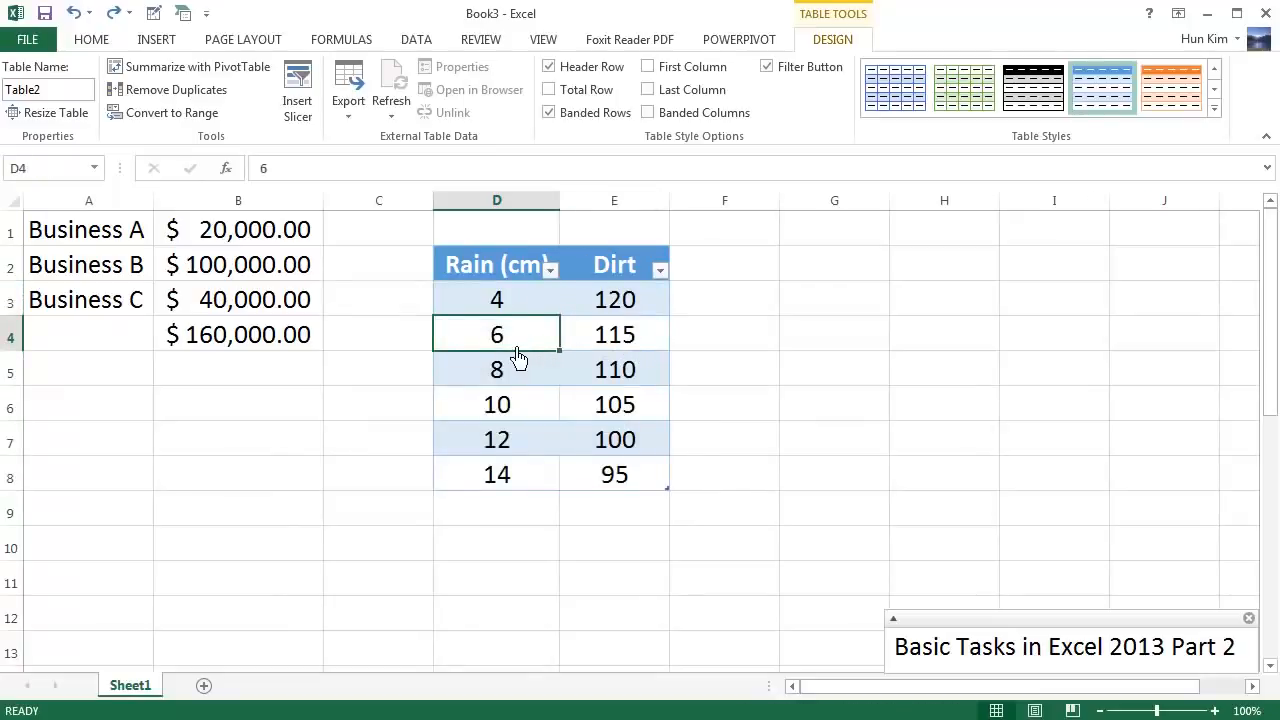
click(552, 270)
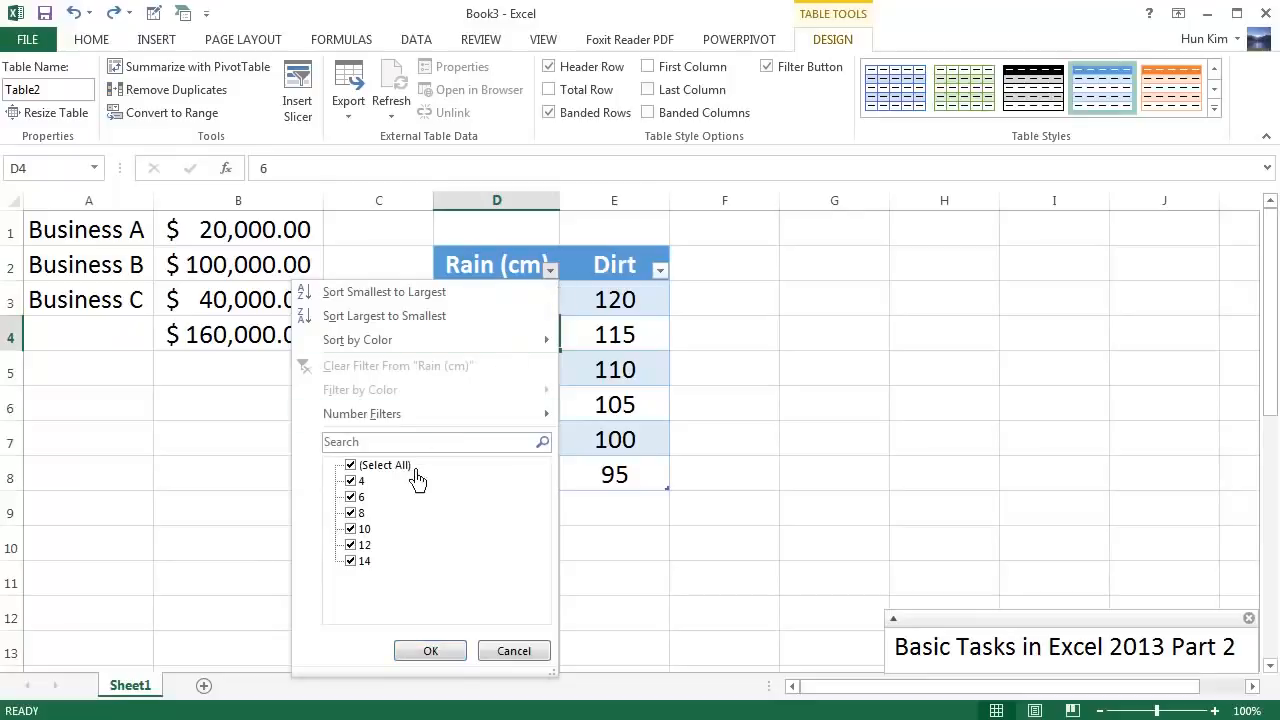
click(362, 497)
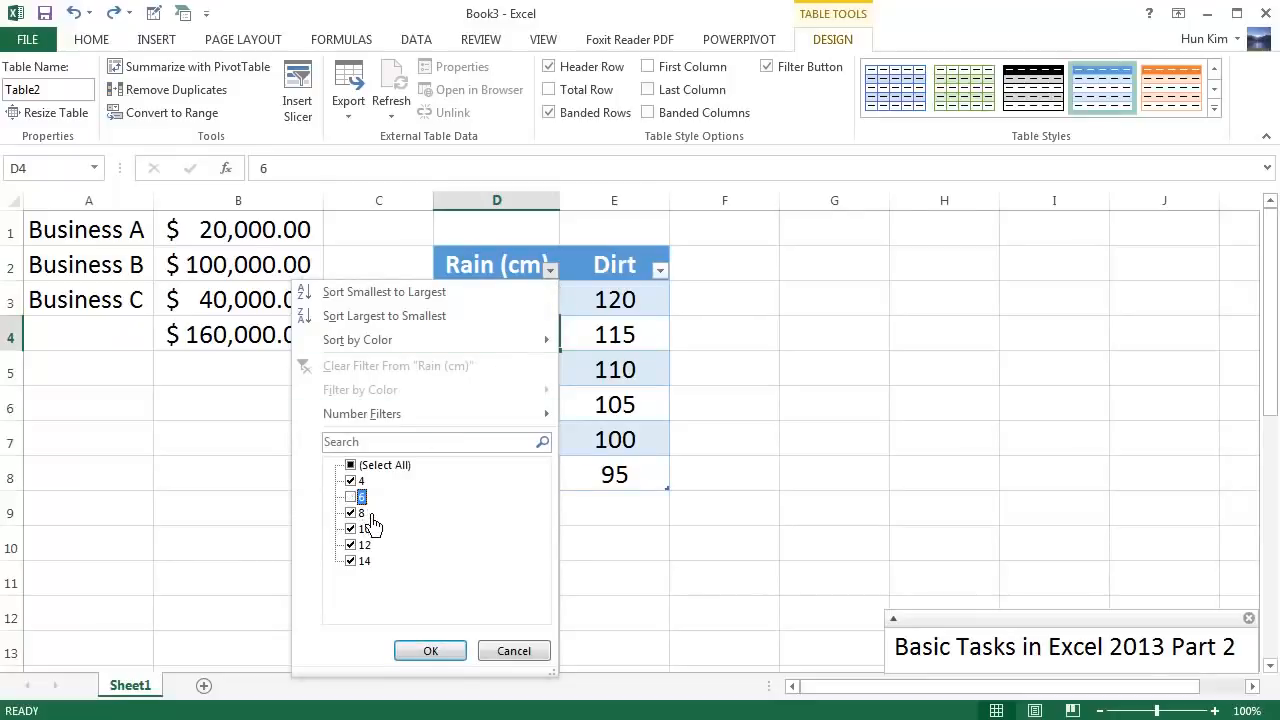
click(361, 513)
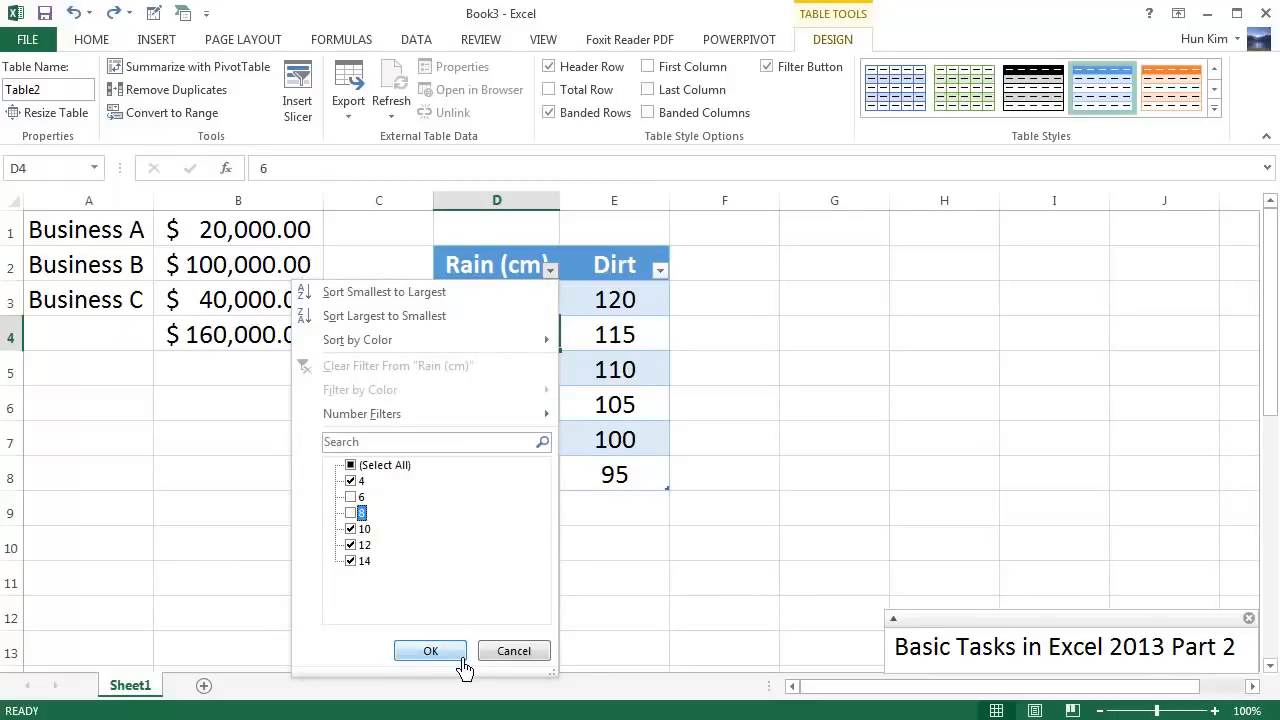
click(430, 651)
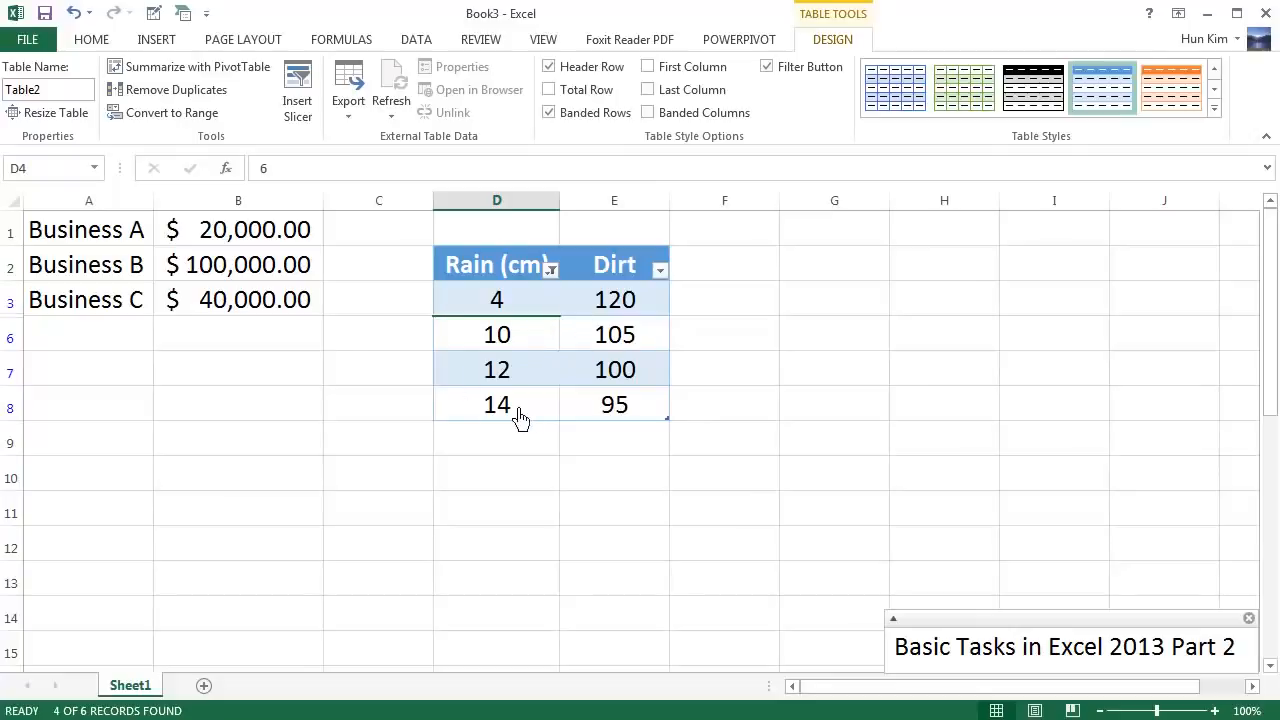
Include the values 6 and 8 in the Rain (cm) filter again.
click(556, 272)
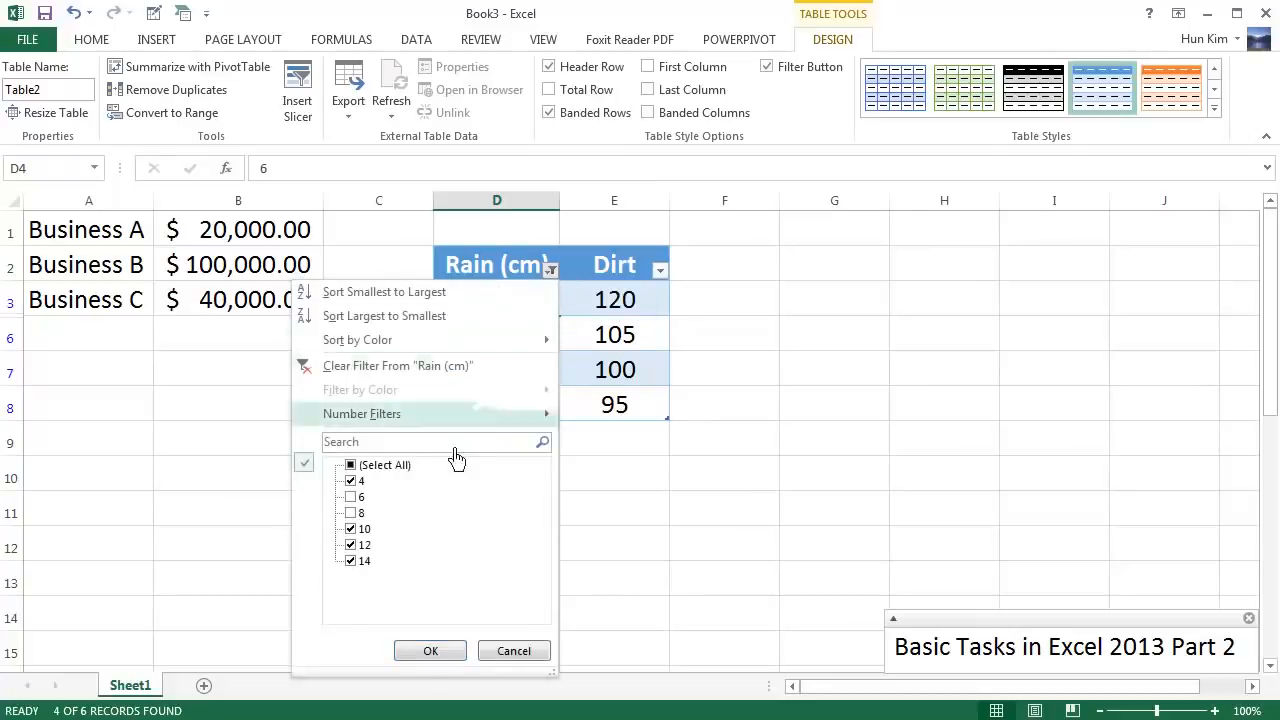
click(361, 497)
click(362, 513)
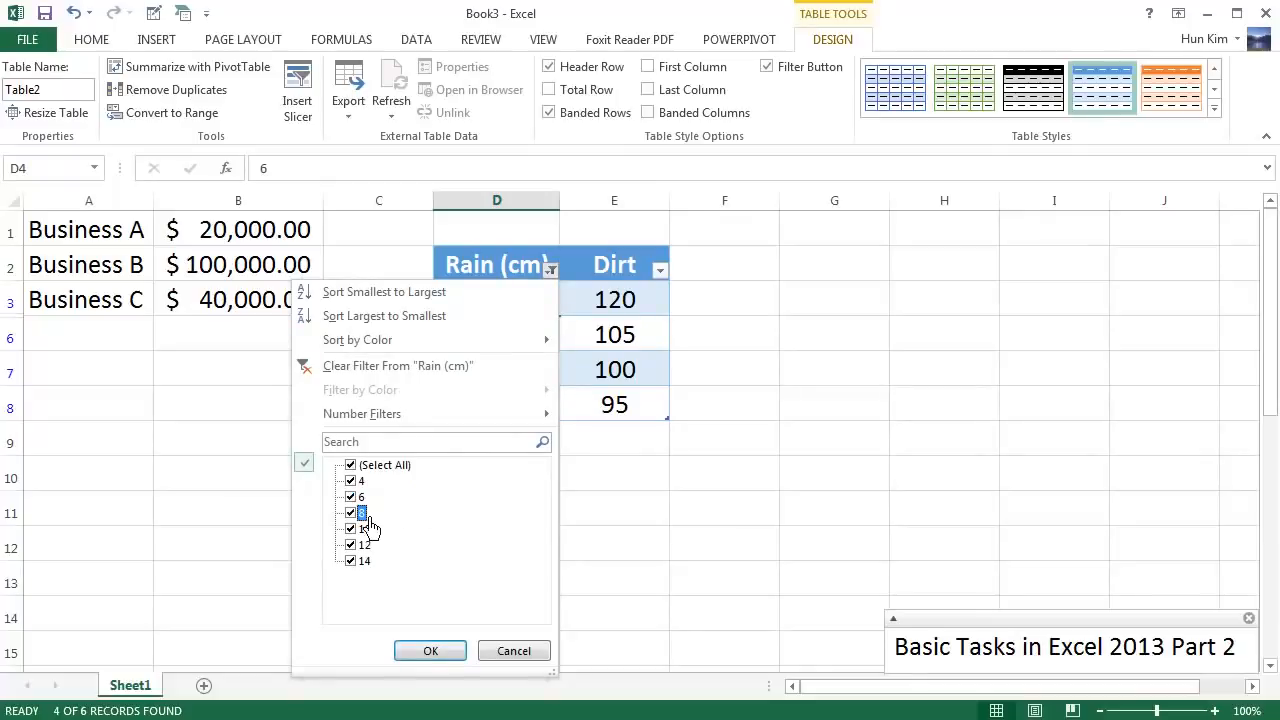
click(452, 655)
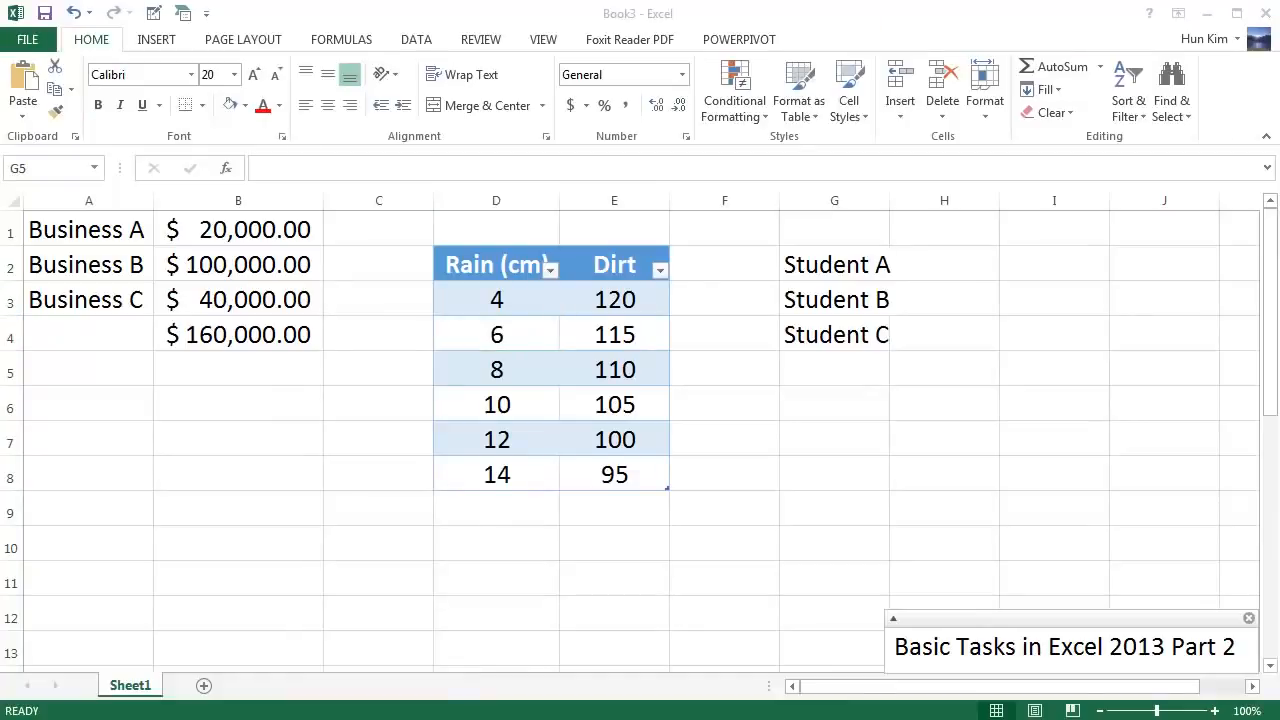
Widen column G slightly to fit the Student A, Student B and Student C labels.
click(842, 302)
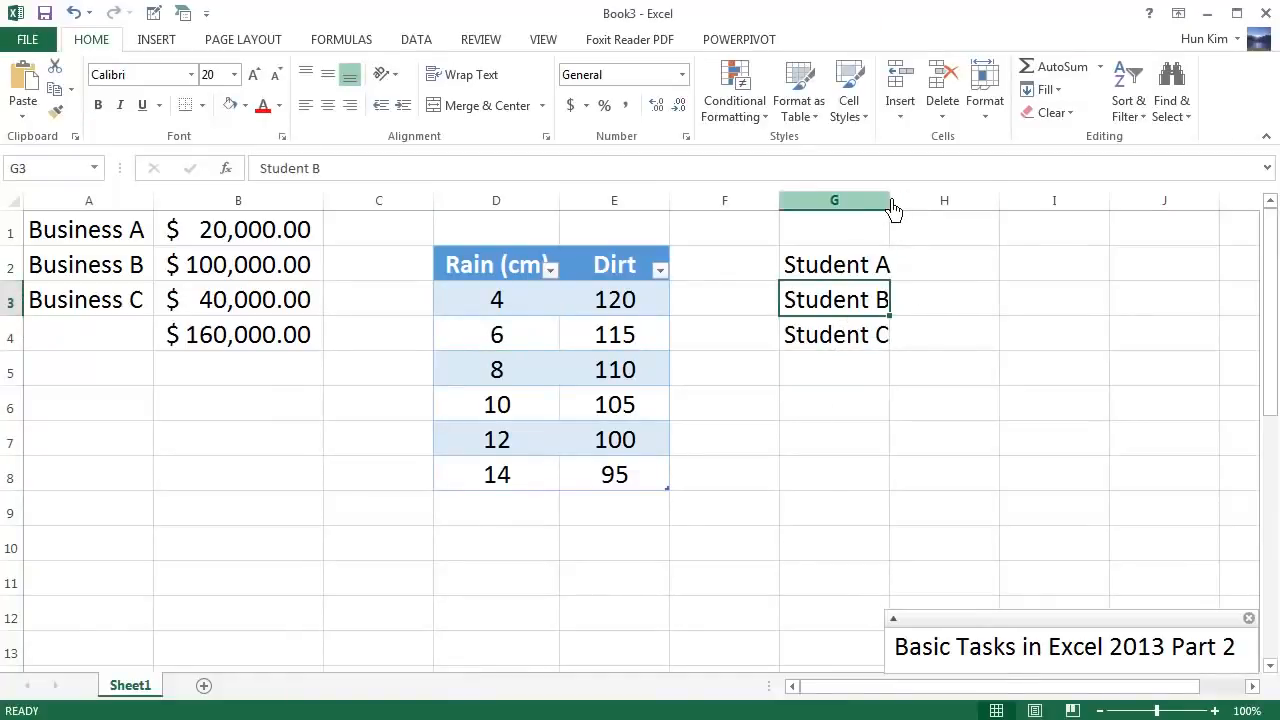
drag(890, 210, 899, 210)
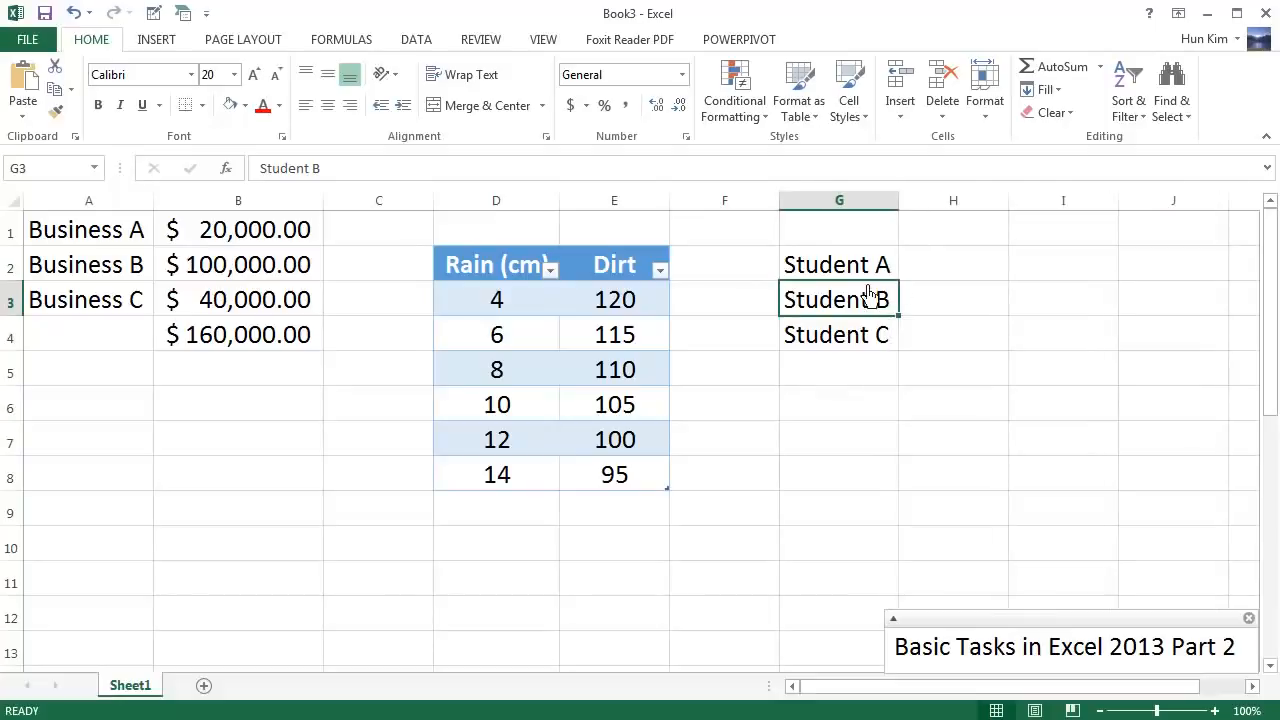
click(930, 278)
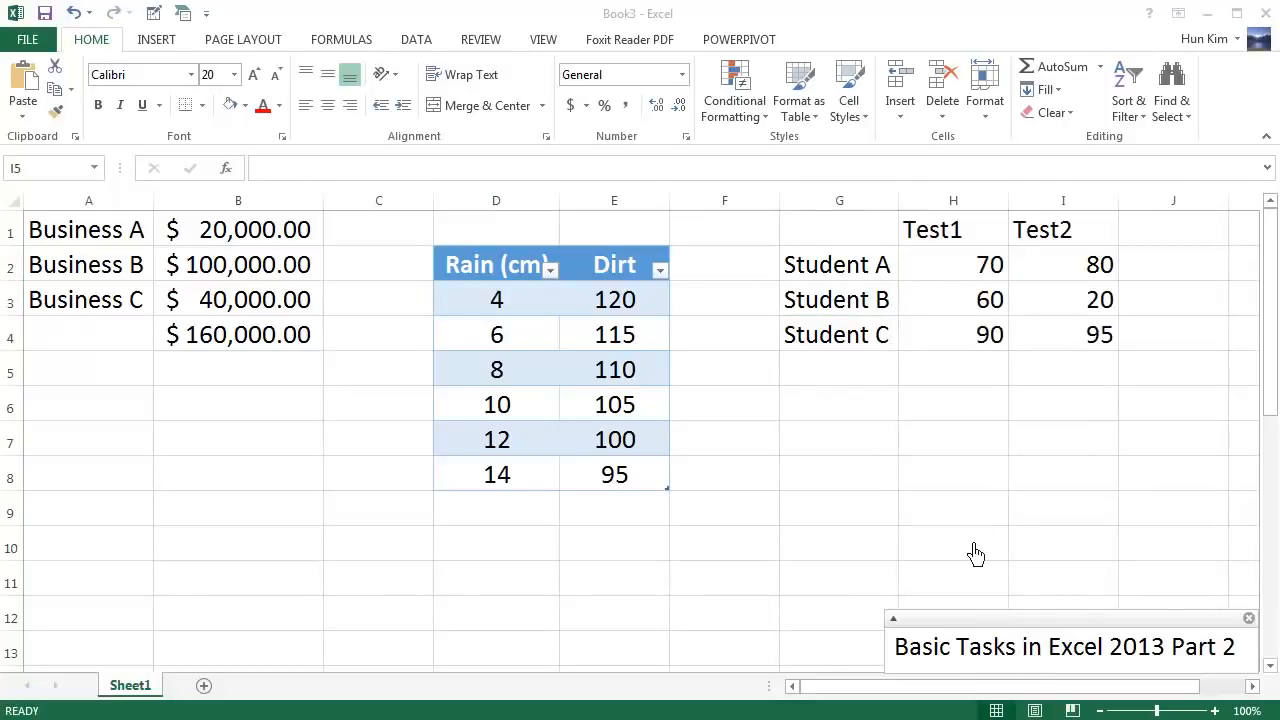
Center the Test1 and Test2 headings and scores in H1:I4 horizontally.
drag(846, 232, 1074, 354)
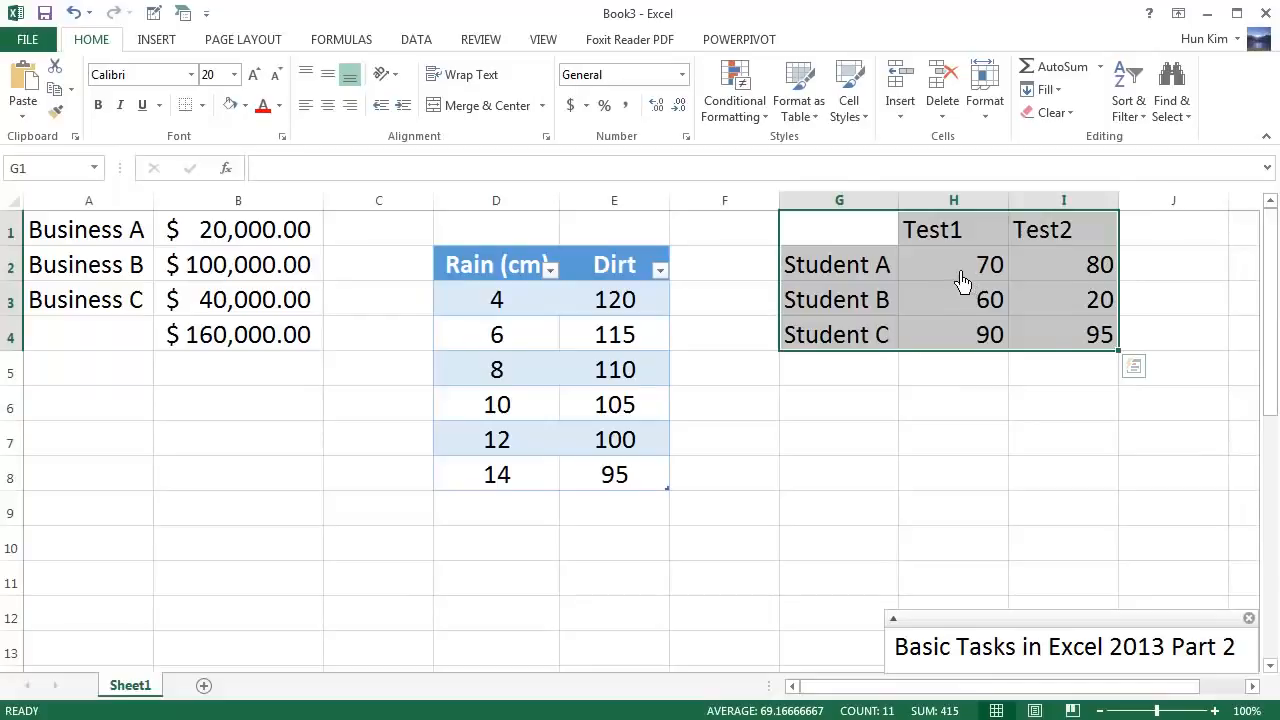
click(1058, 336)
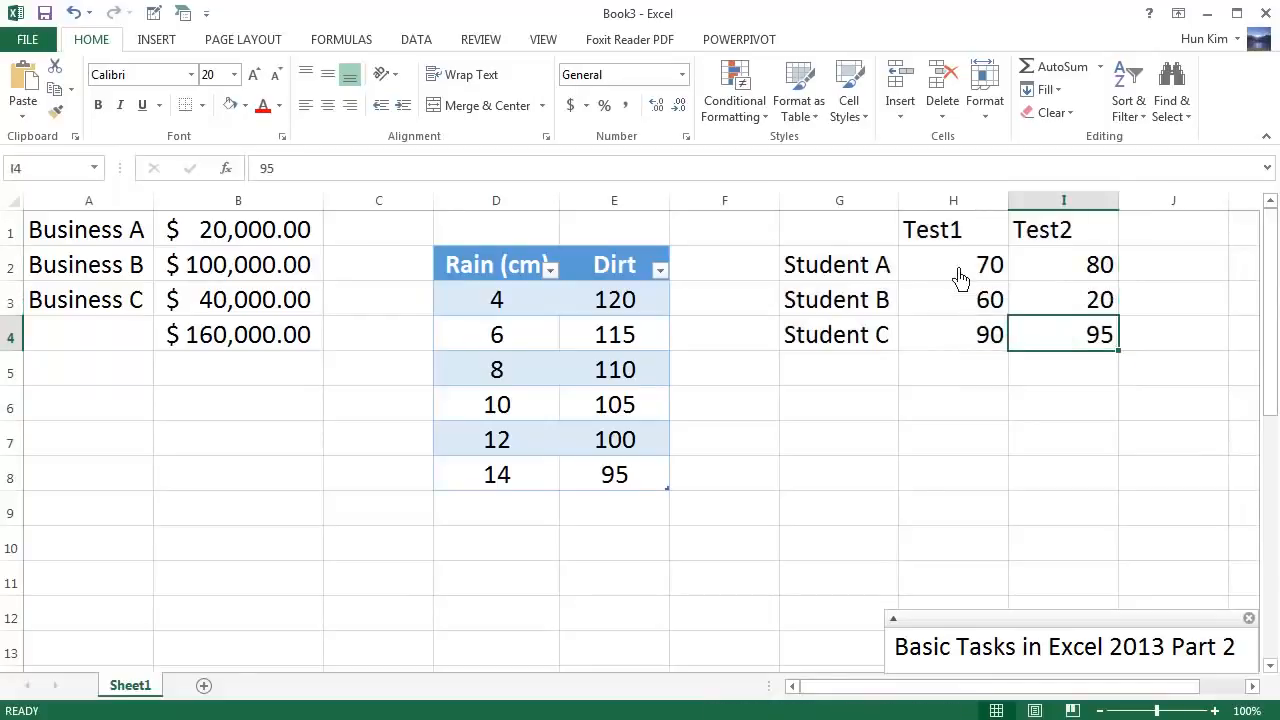
drag(956, 243, 1058, 350)
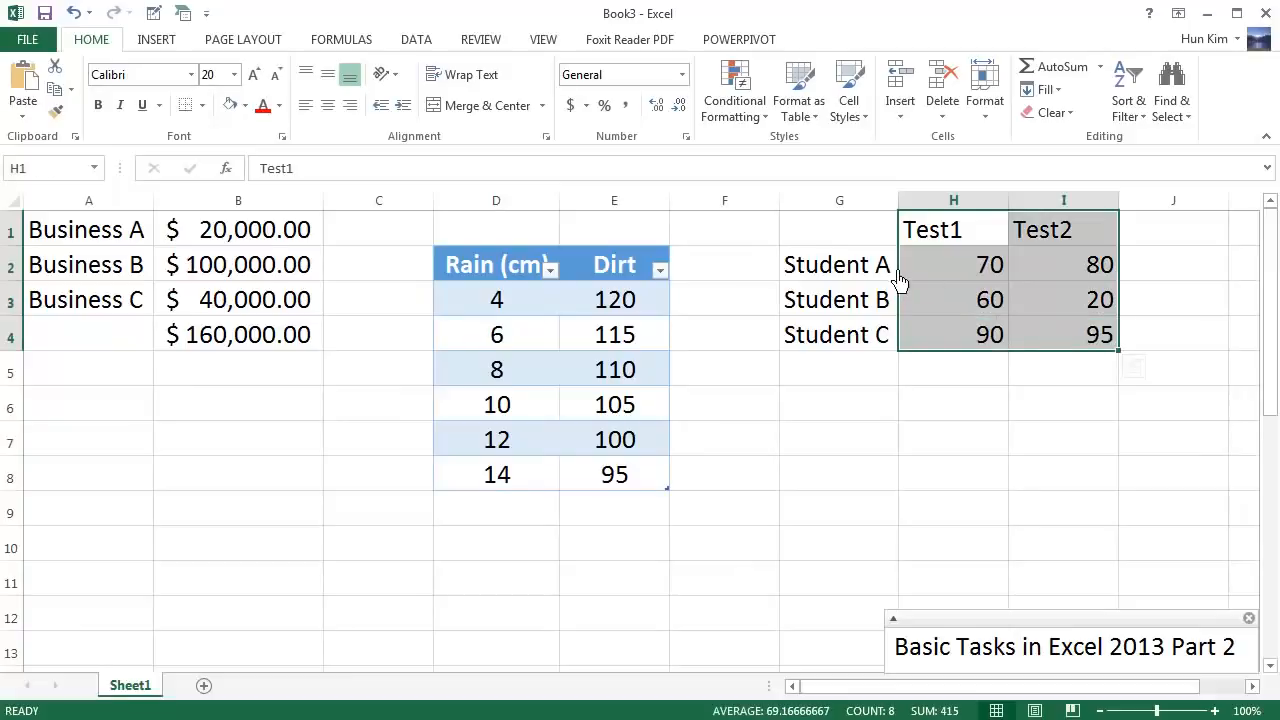
click(336, 114)
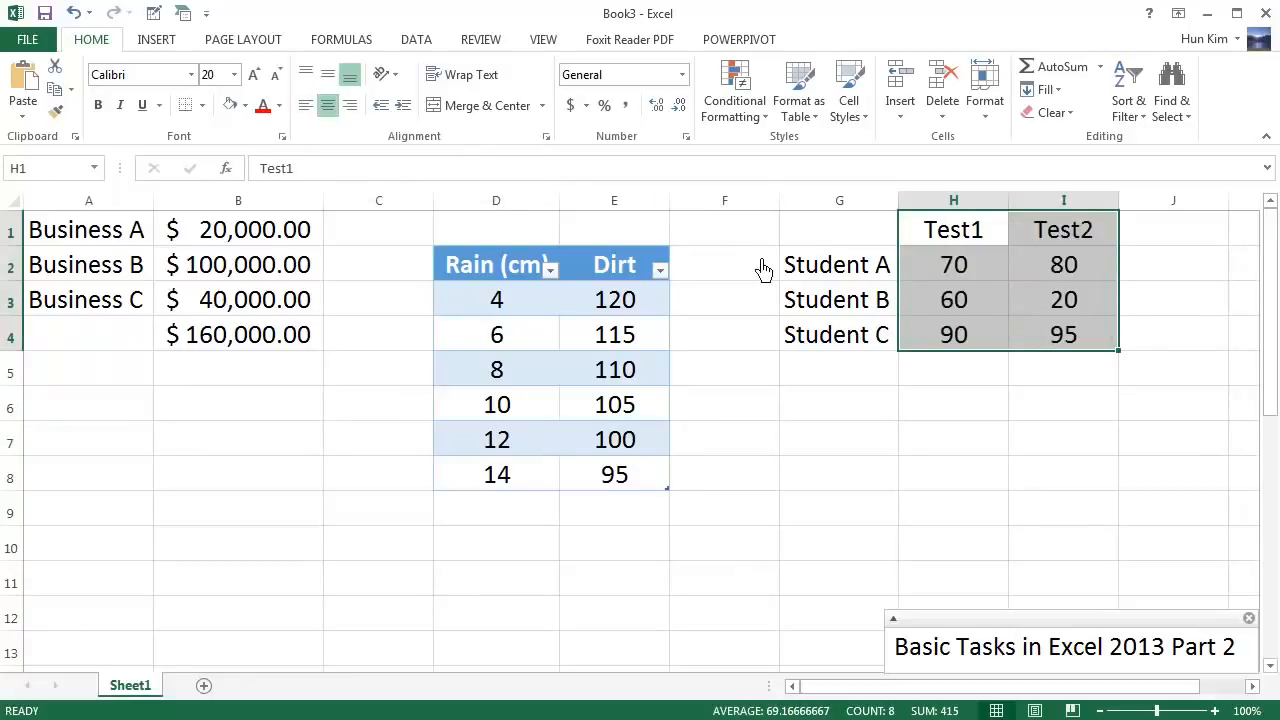
Apply a Color Scale to the test score table in G1:I4 with Quick Analysis.
click(874, 308)
drag(852, 232, 1100, 360)
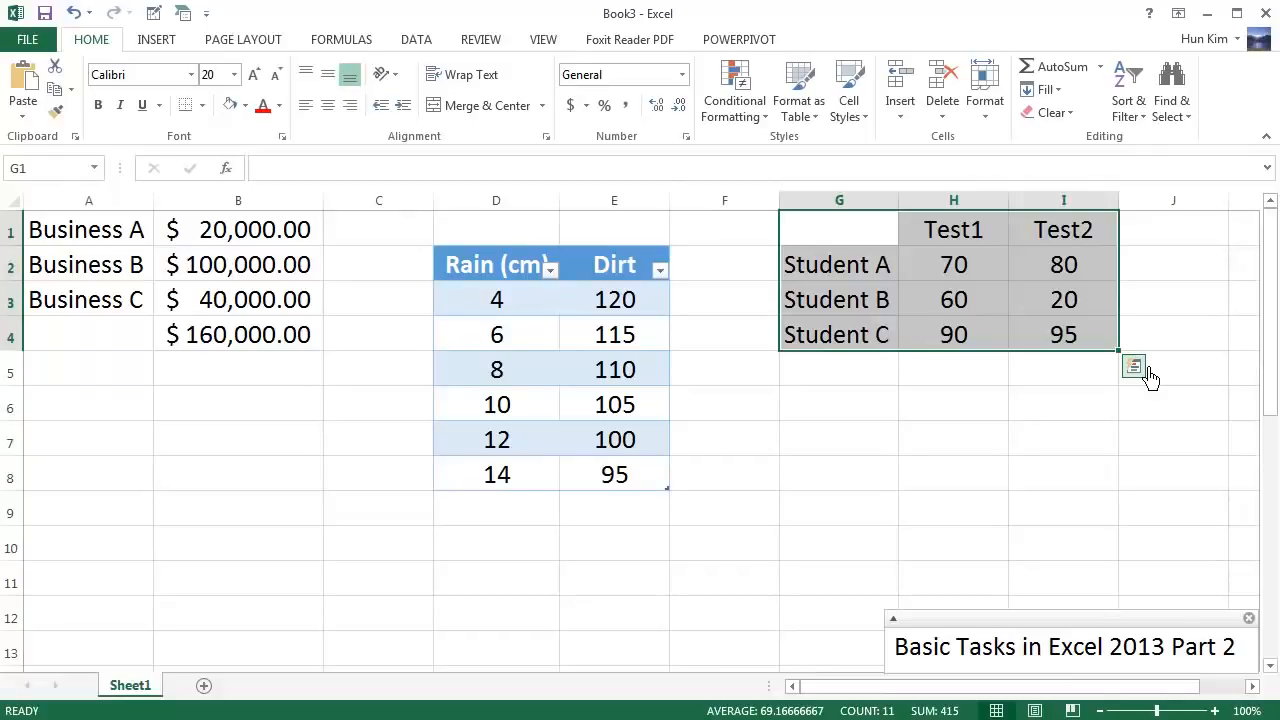
click(1134, 367)
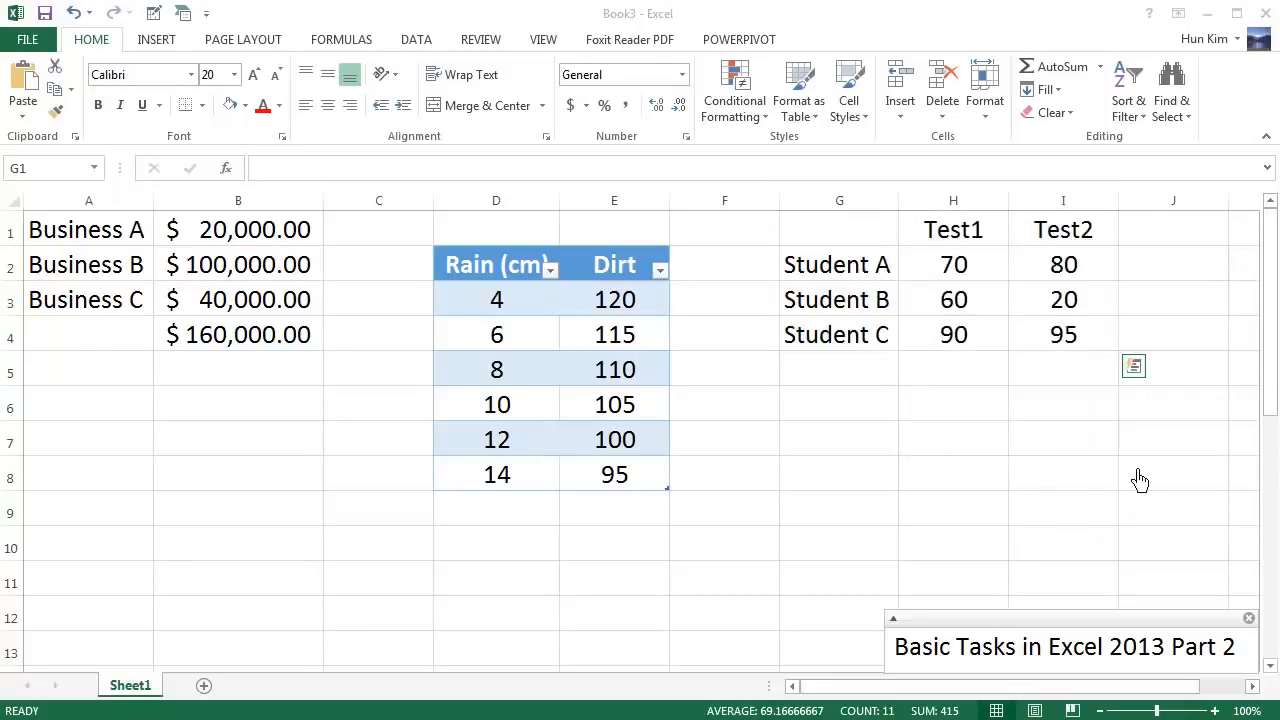
click(1141, 371)
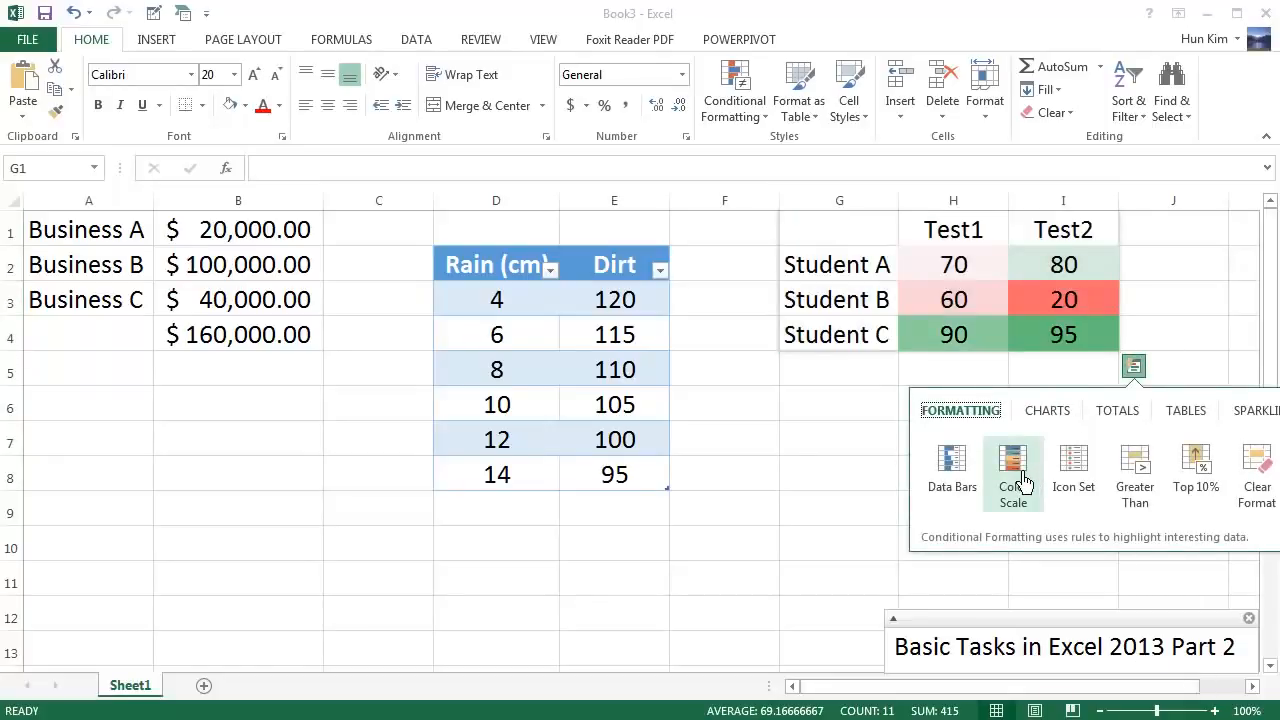
click(1023, 482)
click(968, 412)
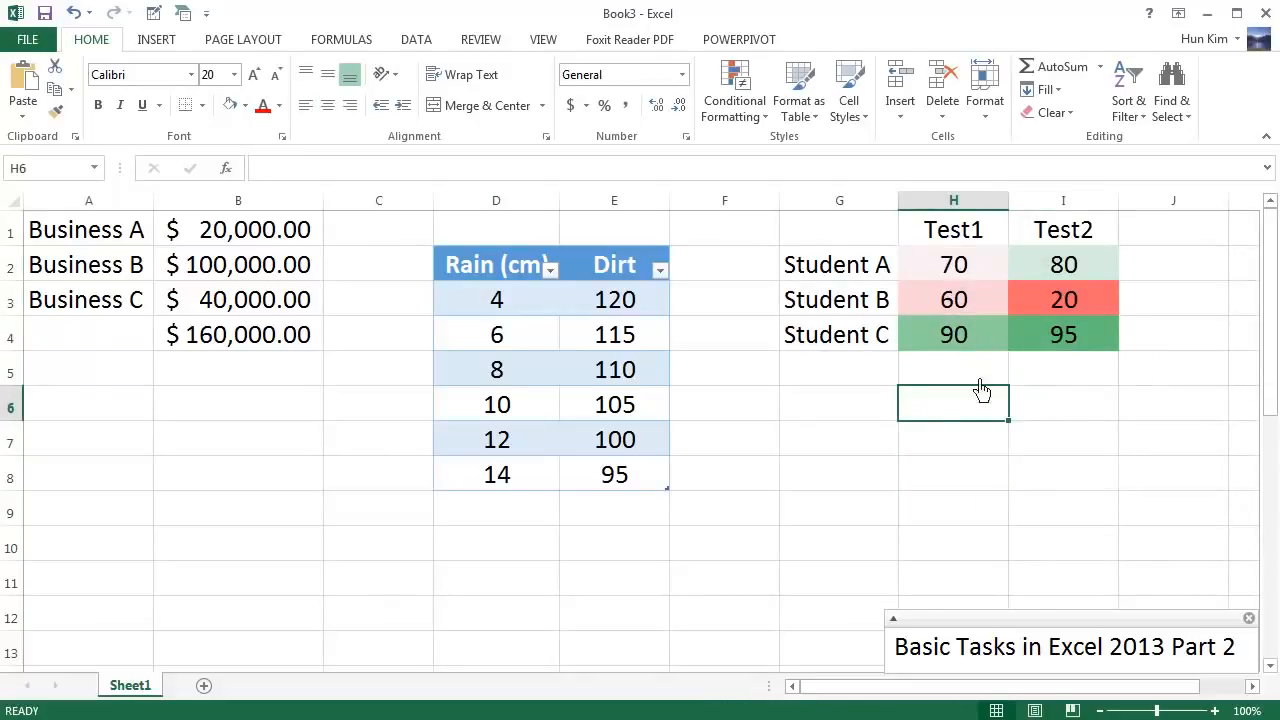
click(1098, 719)
click(290, 452)
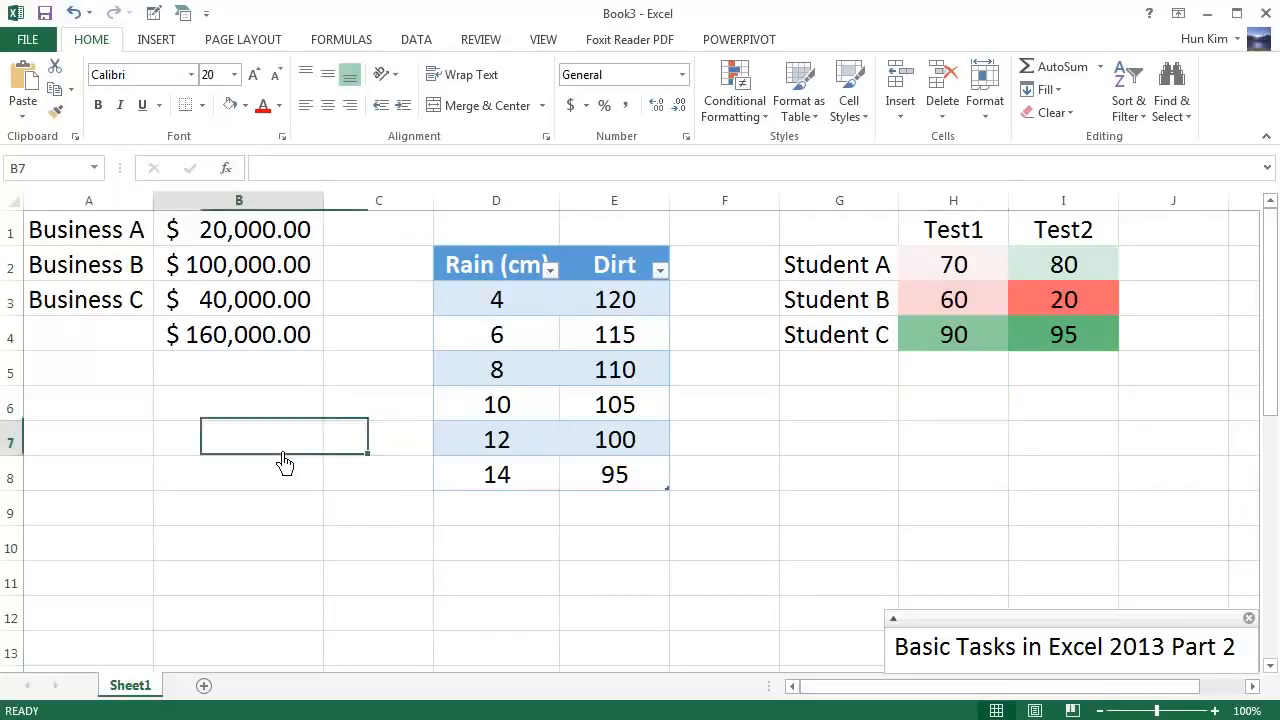
click(318, 408)
Start saving the workbook to the computer's Desktop as Book3.xlsx, and cancel without saving.
click(30, 40)
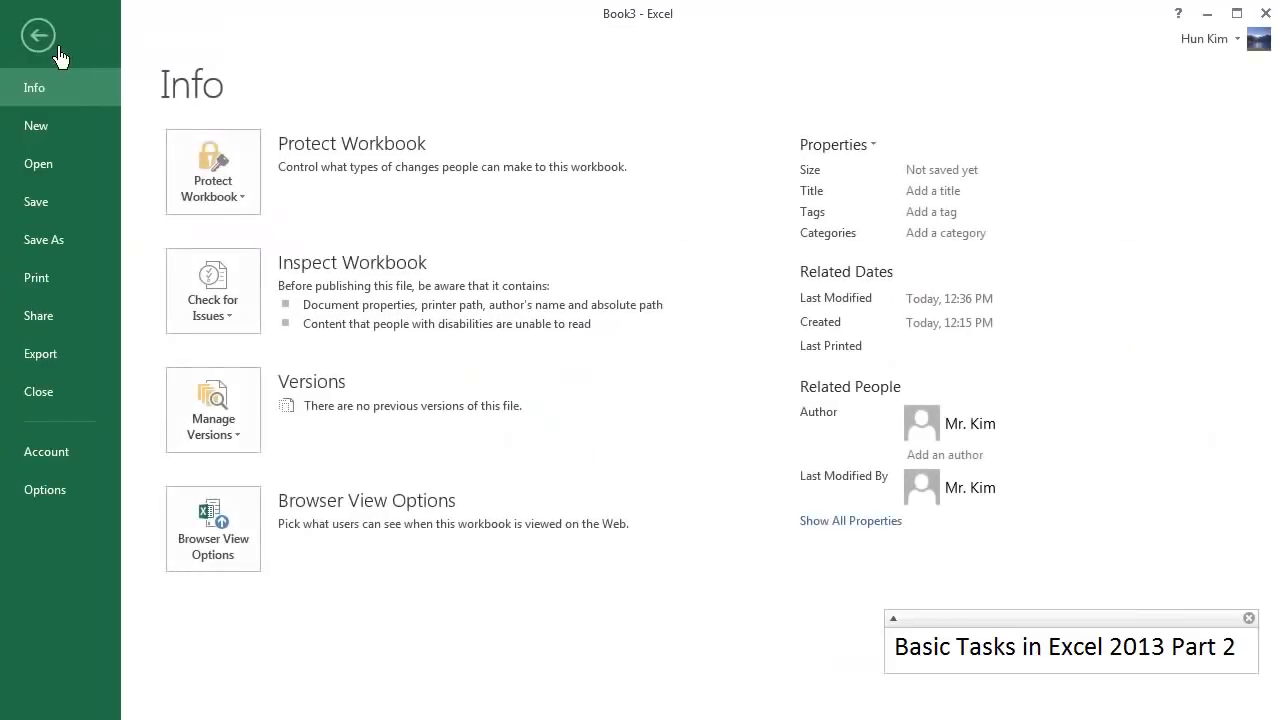
click(57, 222)
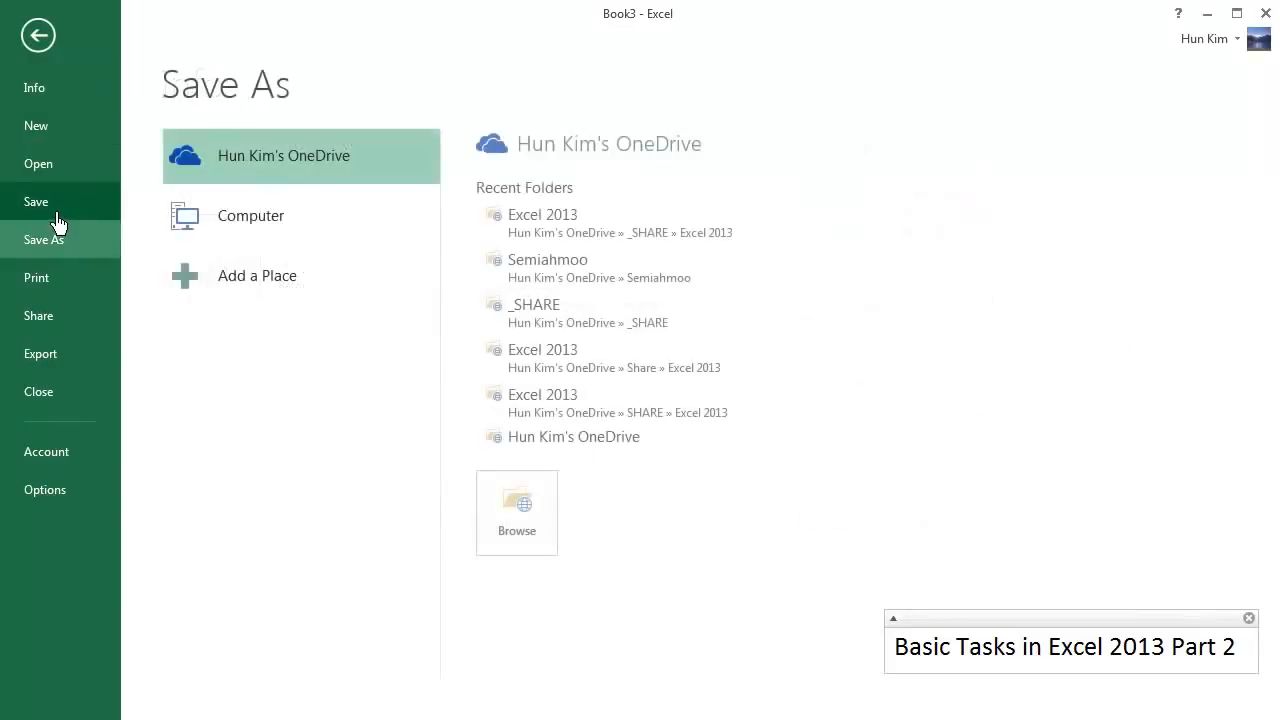
click(272, 237)
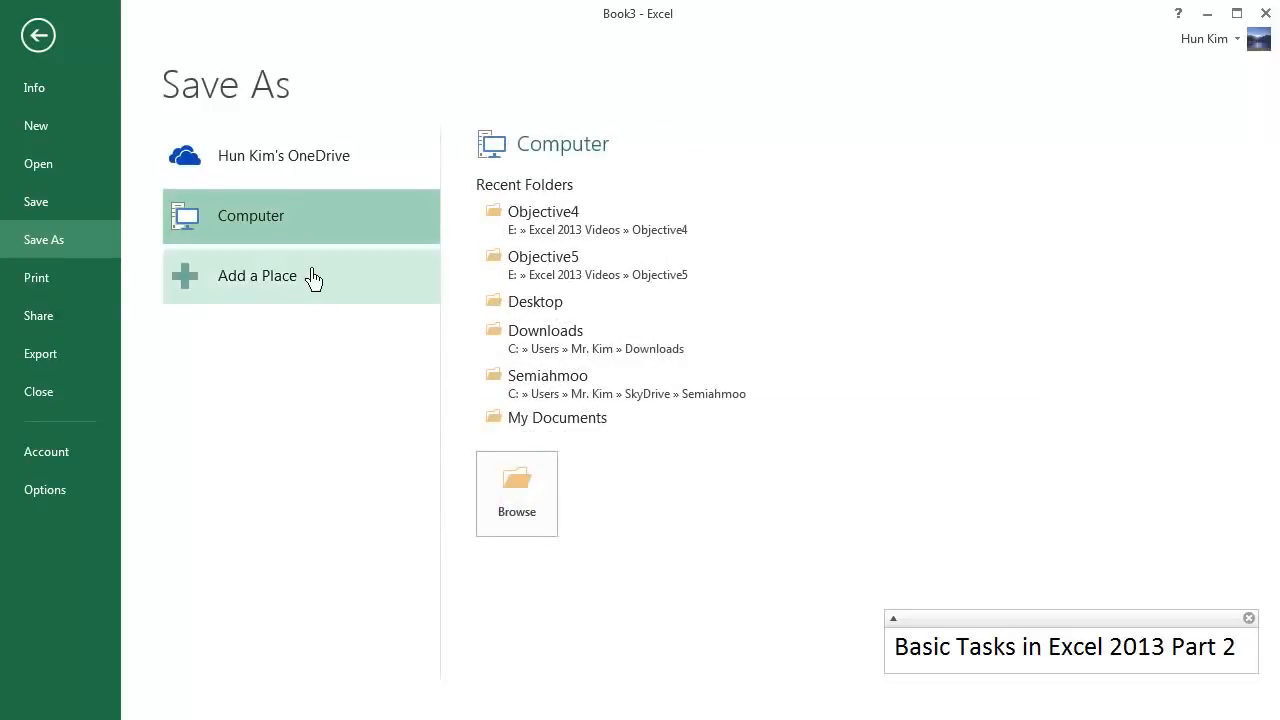
click(528, 498)
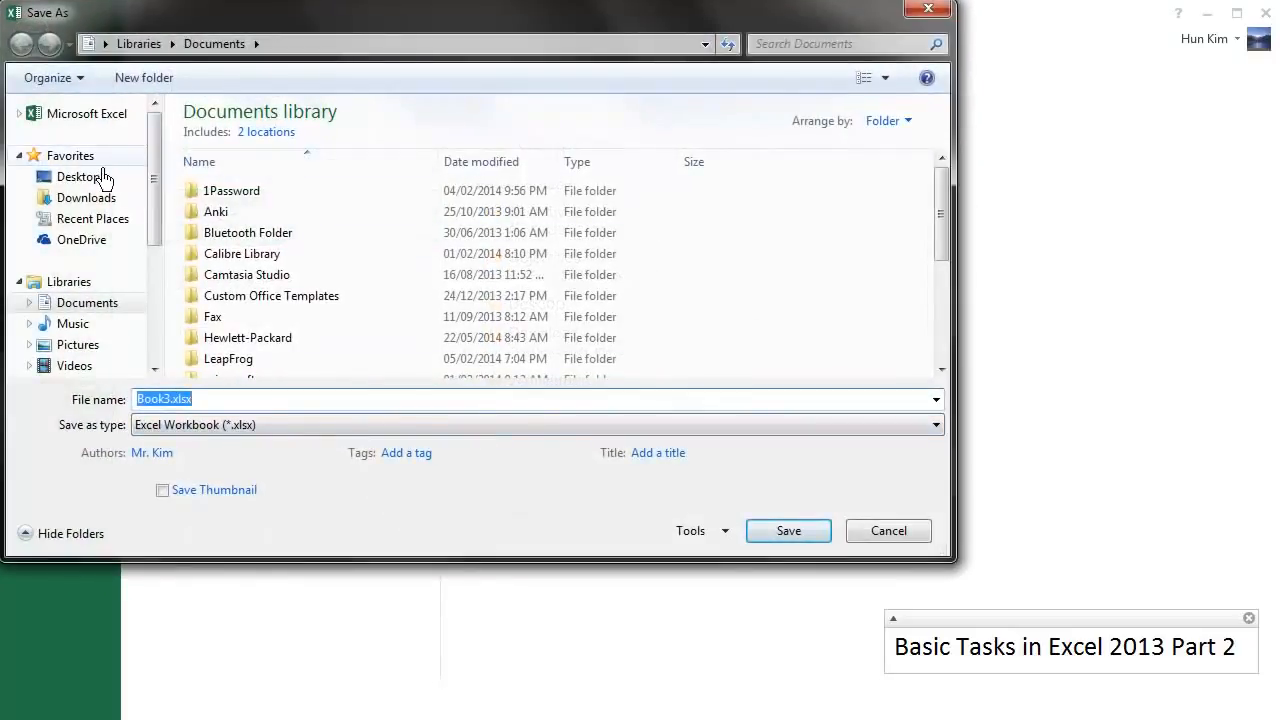
click(97, 182)
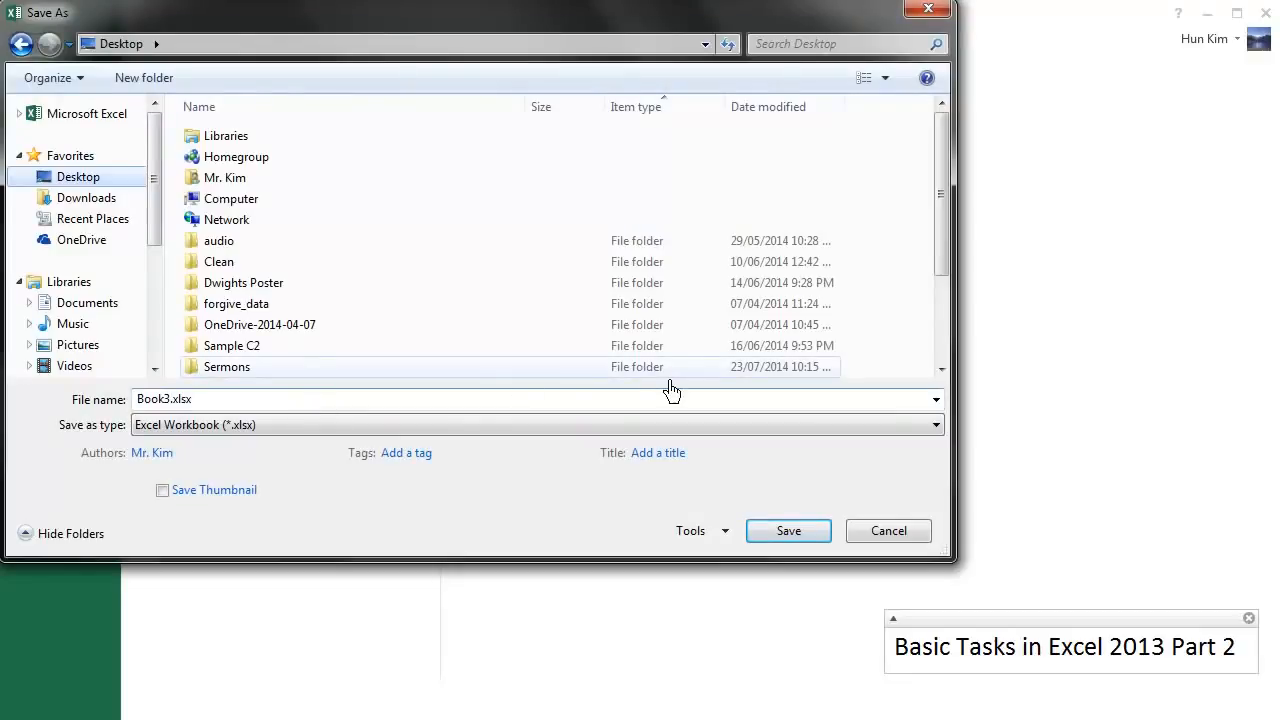
click(916, 537)
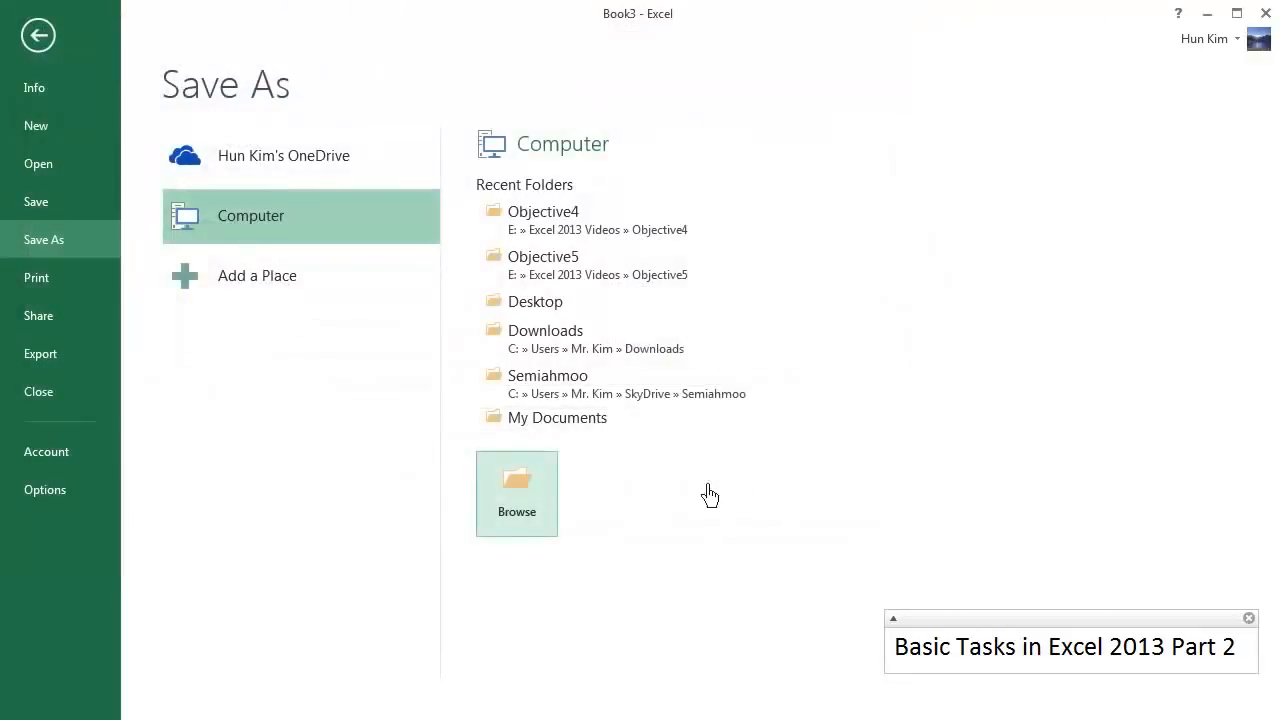
key(Escape)
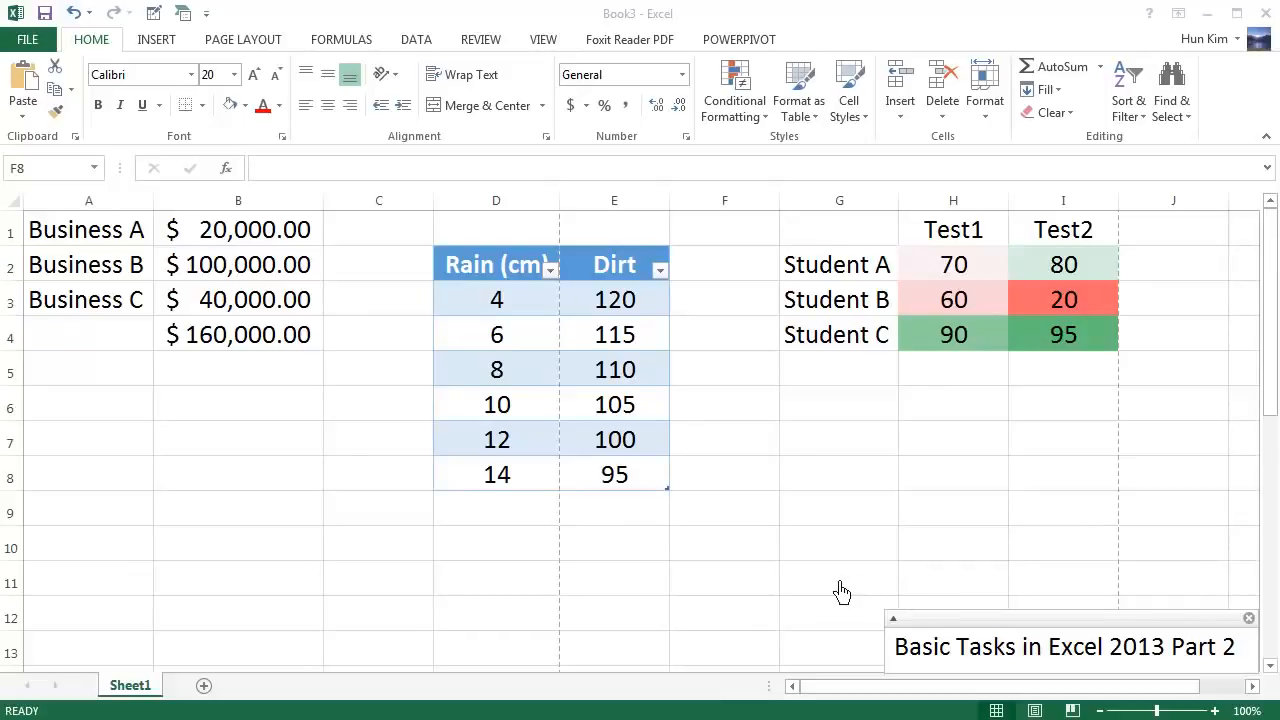
Open the print preview of the sheet and examine its second page.
click(406, 514)
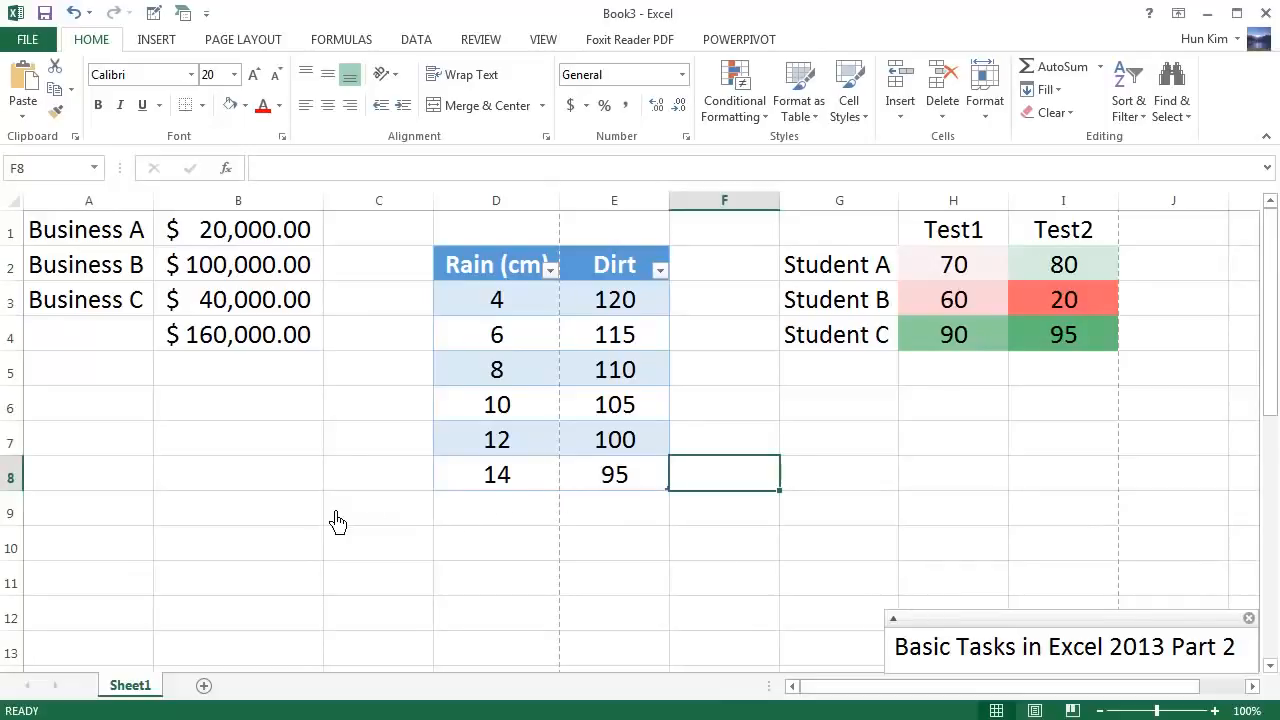
click(298, 531)
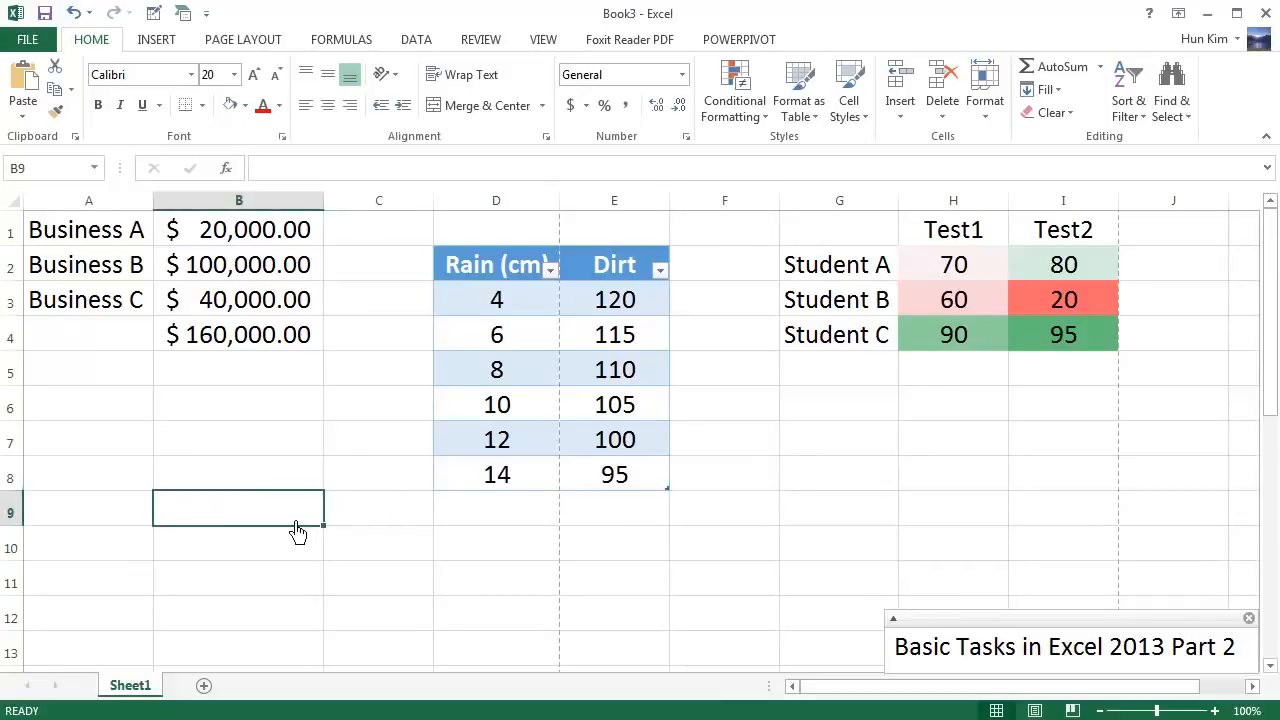
click(30, 42)
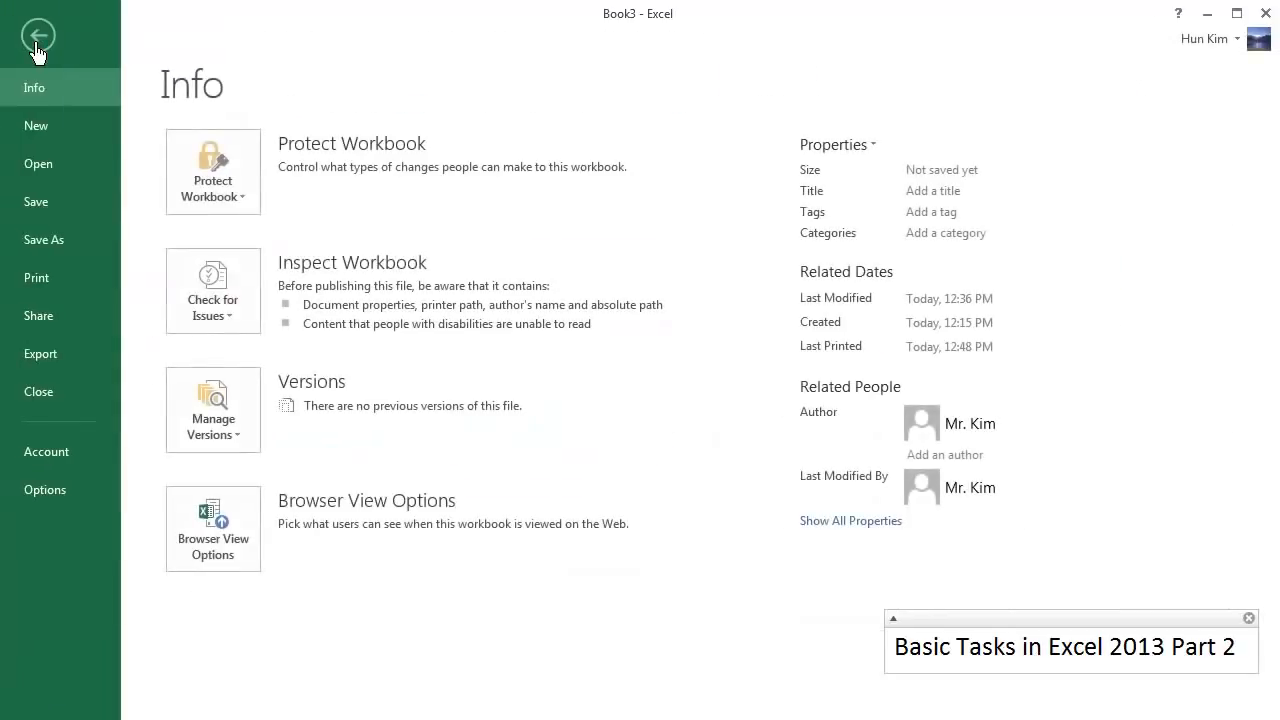
click(50, 300)
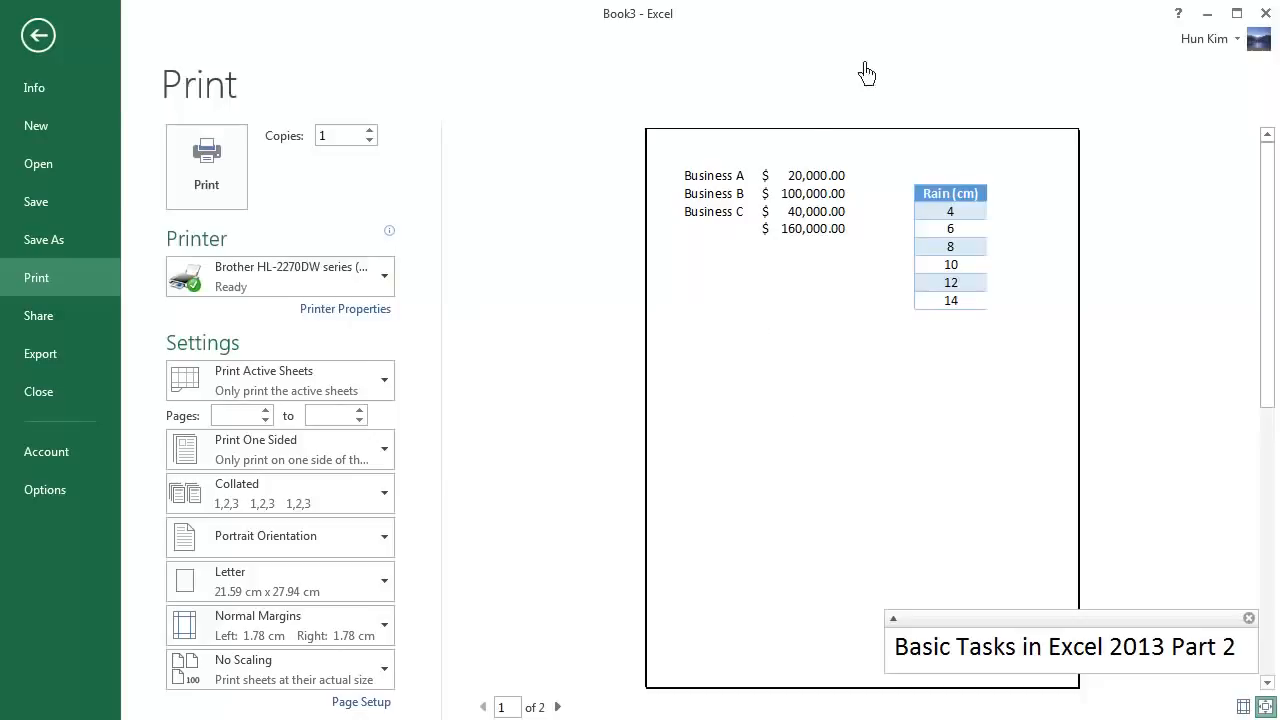
click(560, 708)
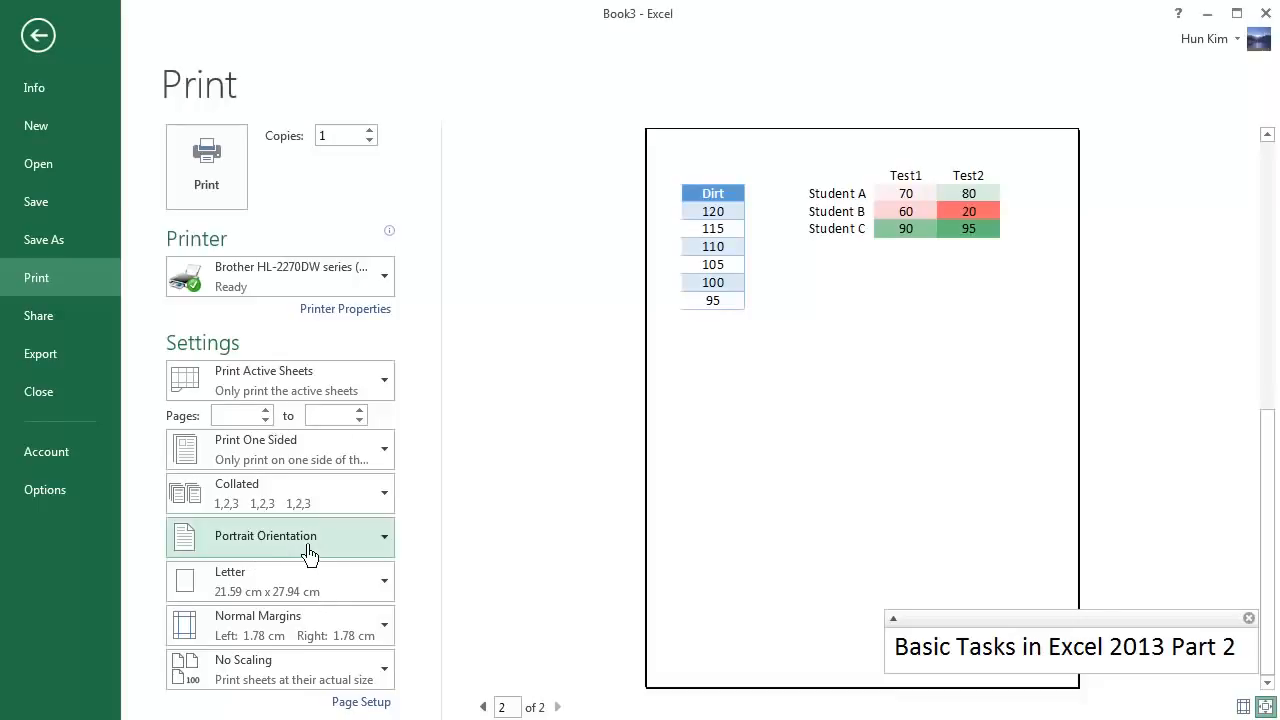
Set the print orientation to Landscape and return to the first preview page.
click(310, 553)
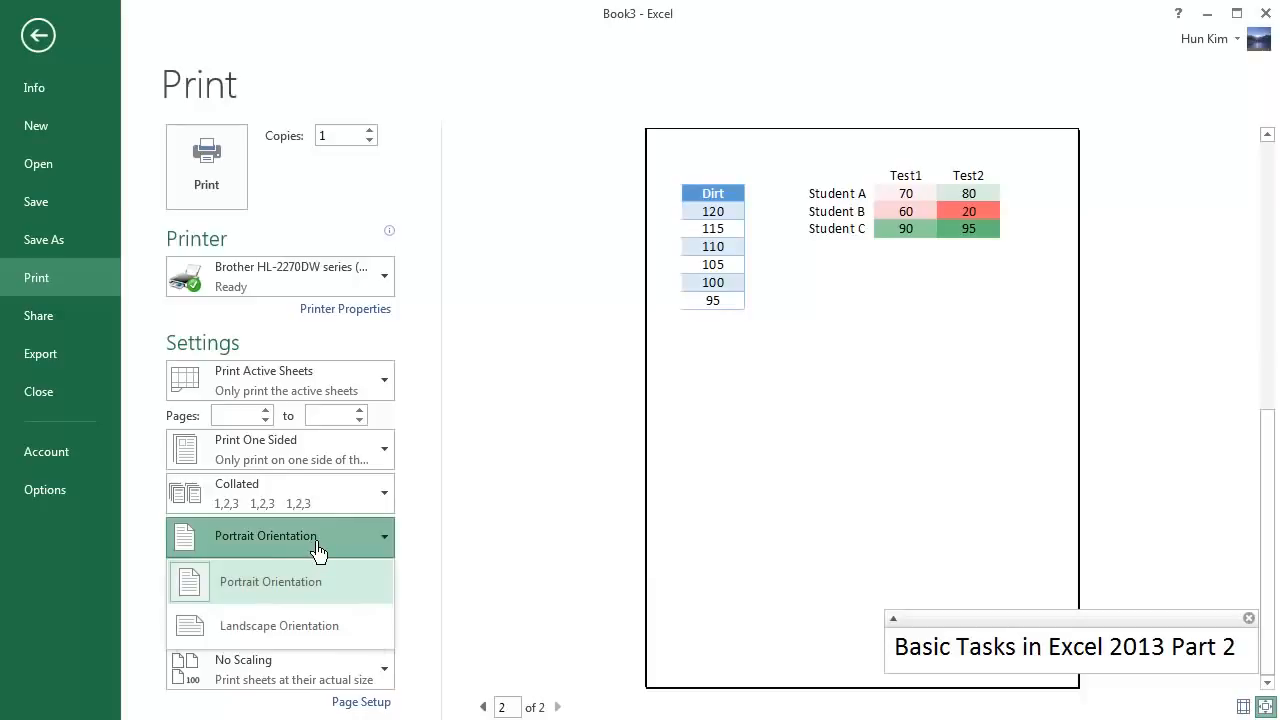
click(290, 628)
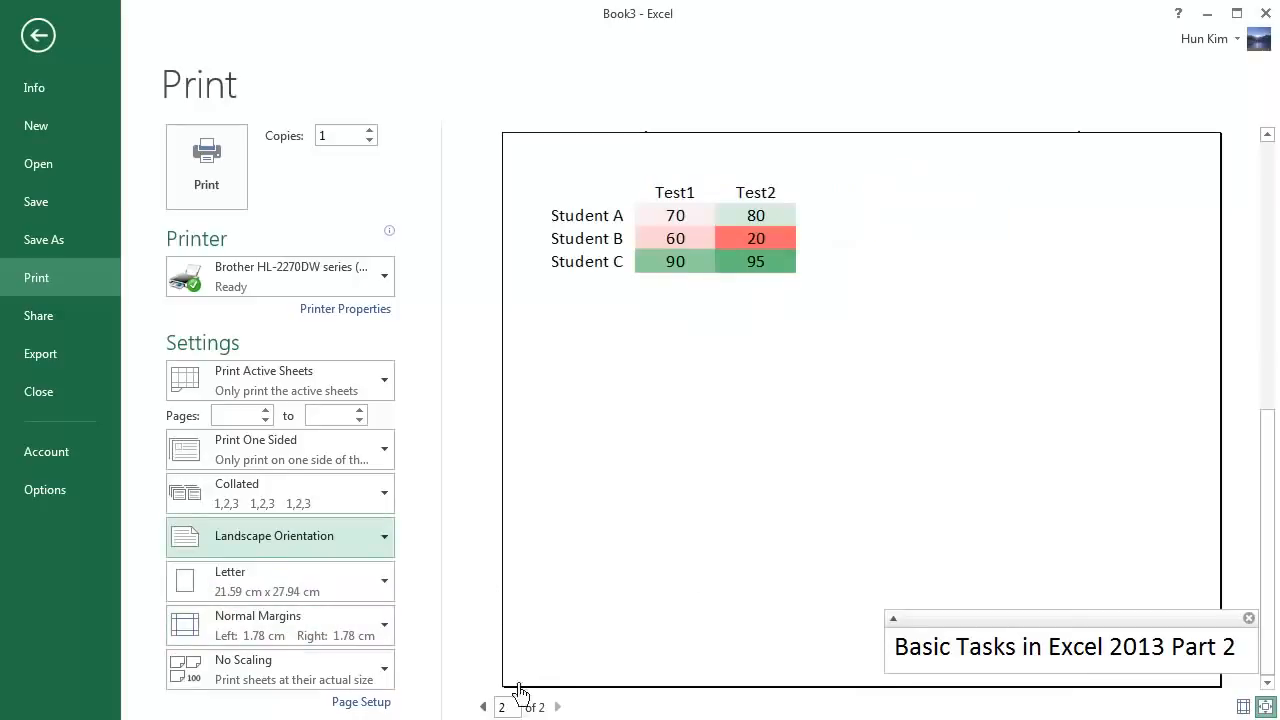
click(484, 706)
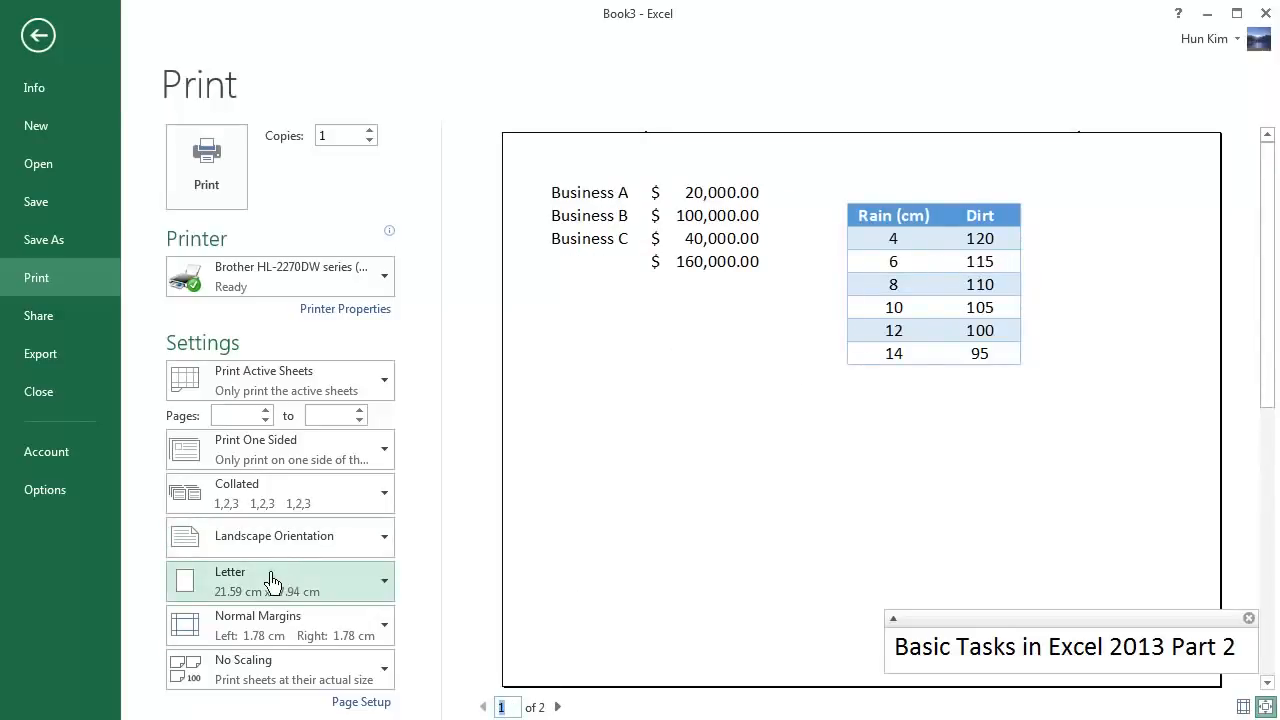
Set the print orientation back to Portrait and return to the worksheet without printing.
click(262, 540)
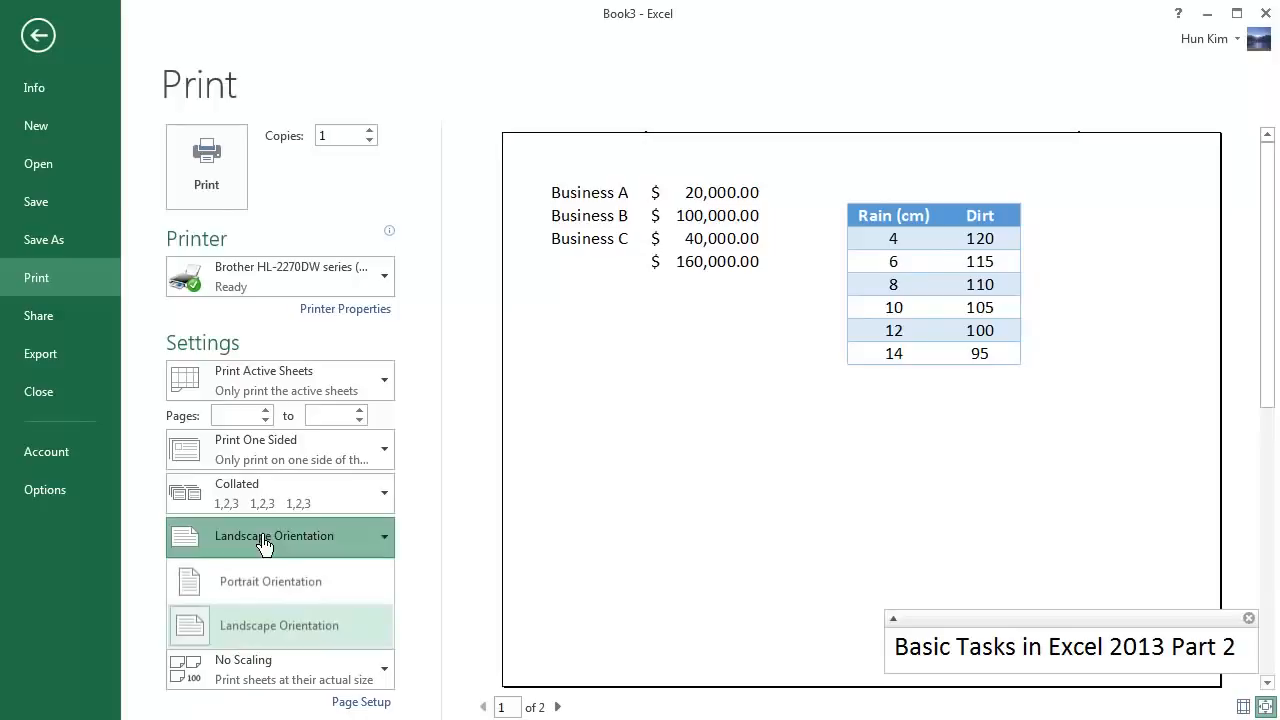
click(266, 586)
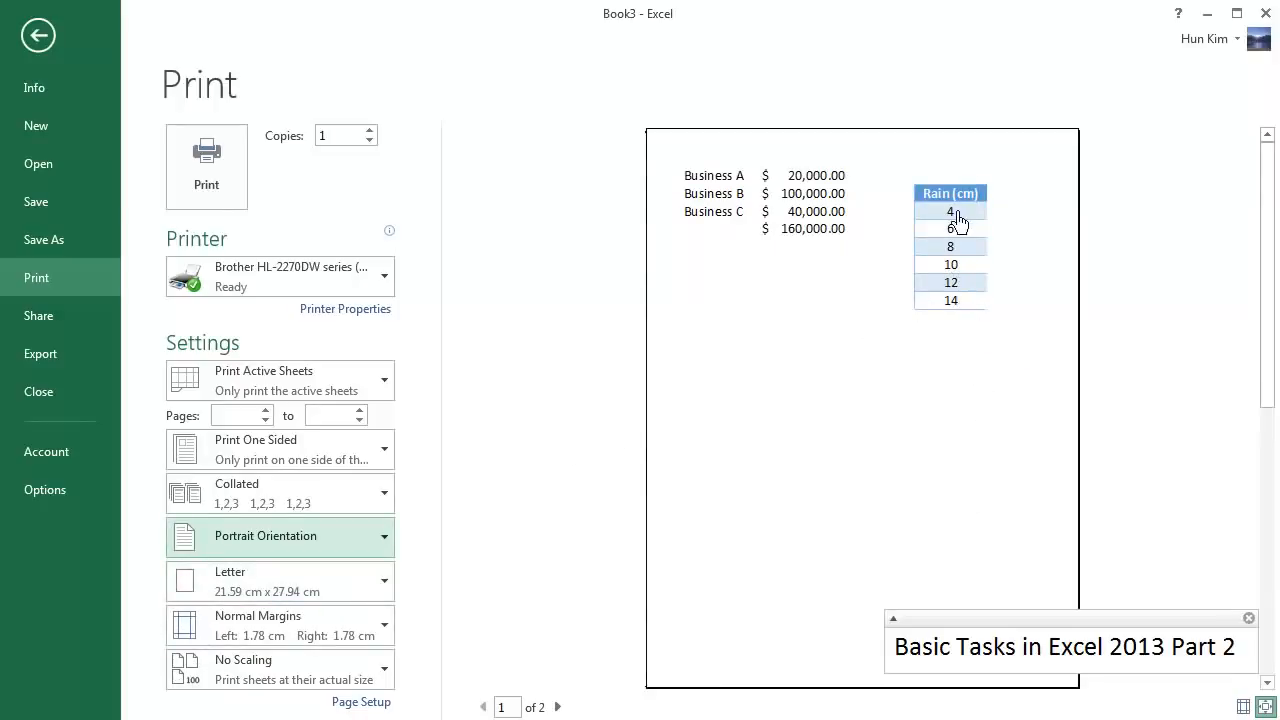
click(551, 475)
key(Escape)
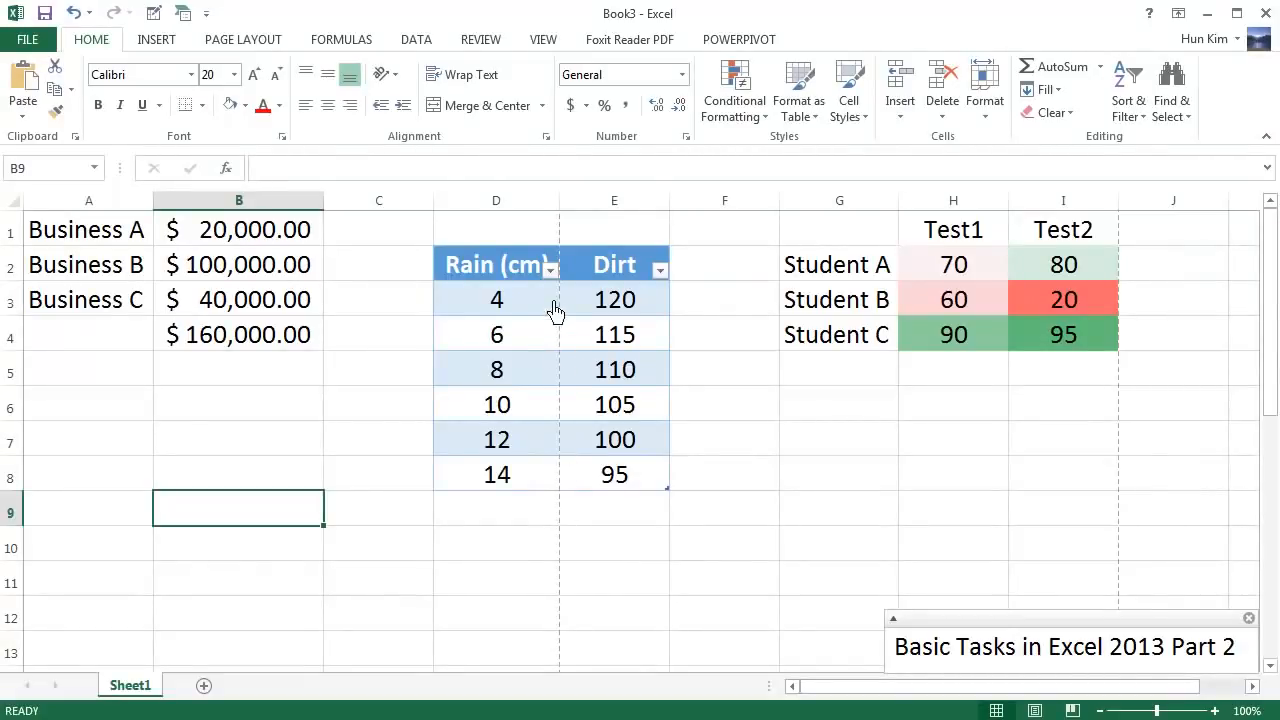
click(265, 375)
click(193, 300)
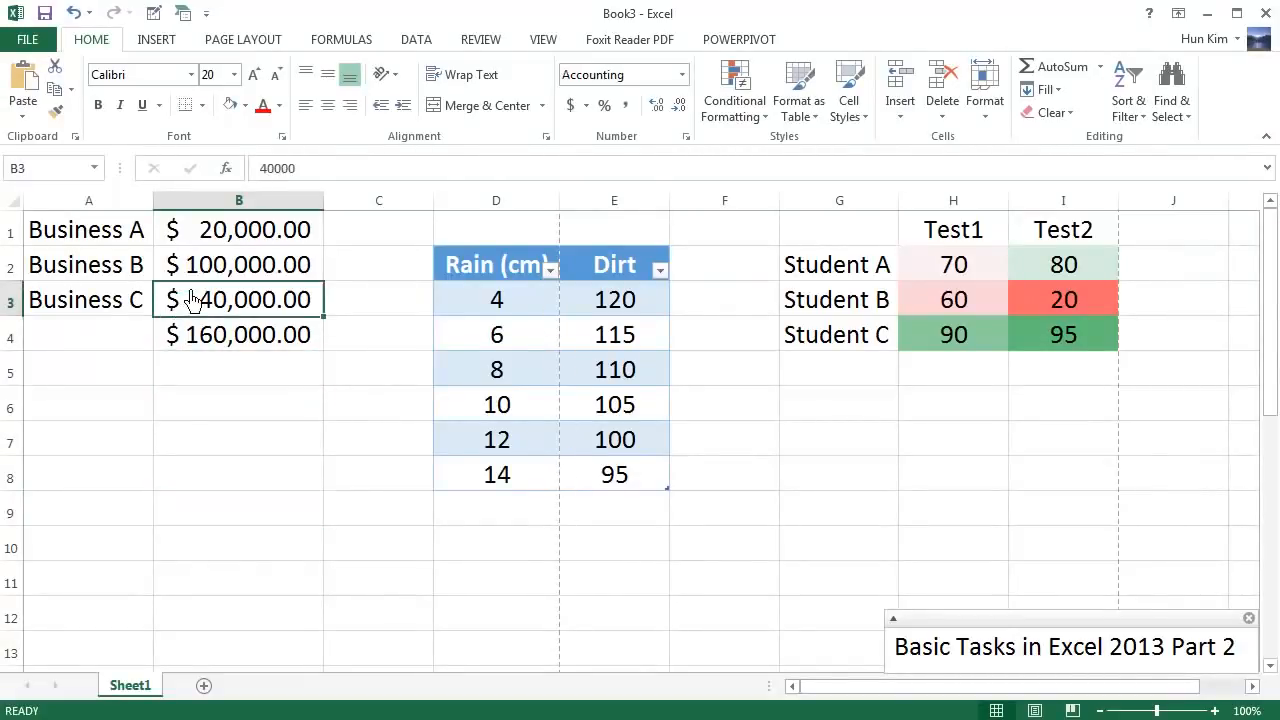
key(Left)
key(Right)
key(Right)
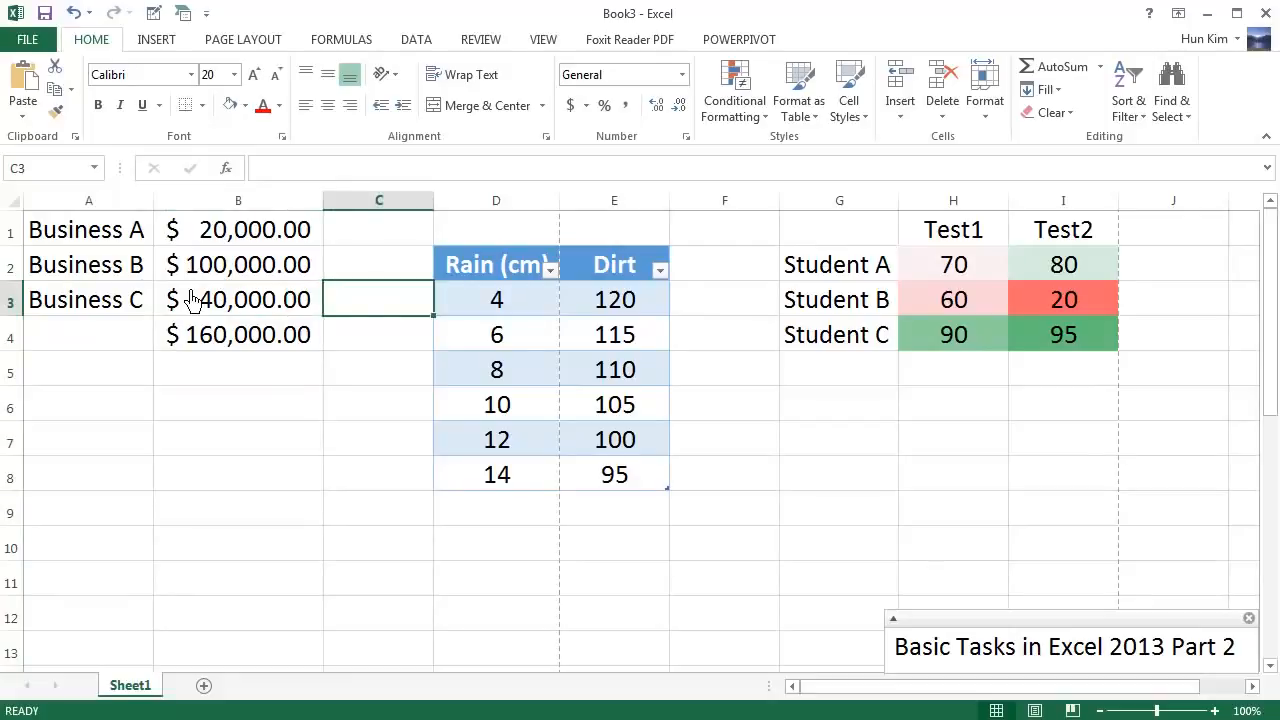